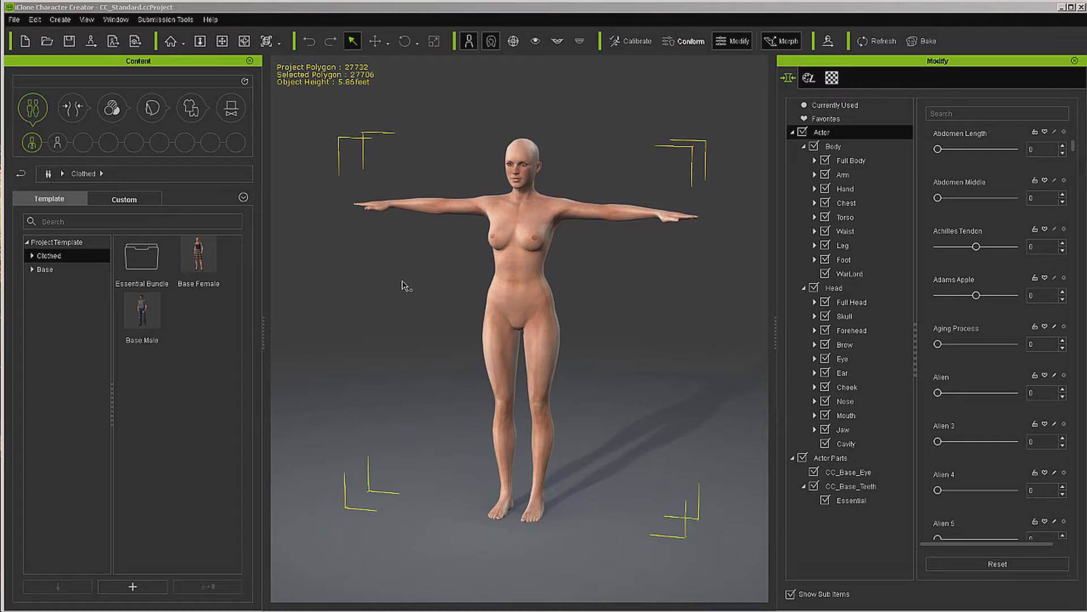
Reset the actor's morphs and set both the body and head Base Male morphs to 150.
click(829, 132)
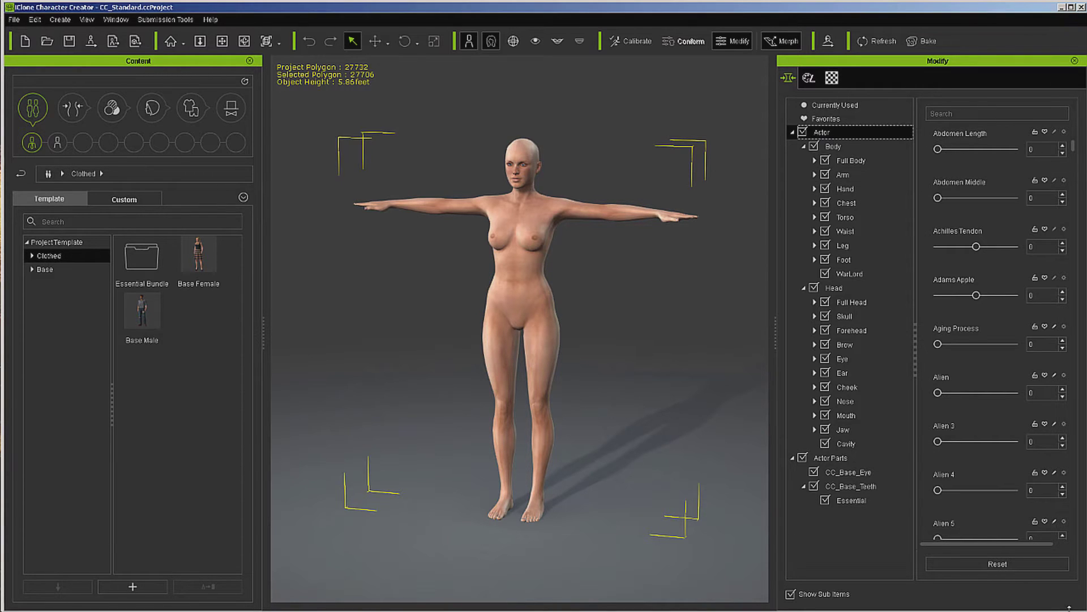
click(1011, 566)
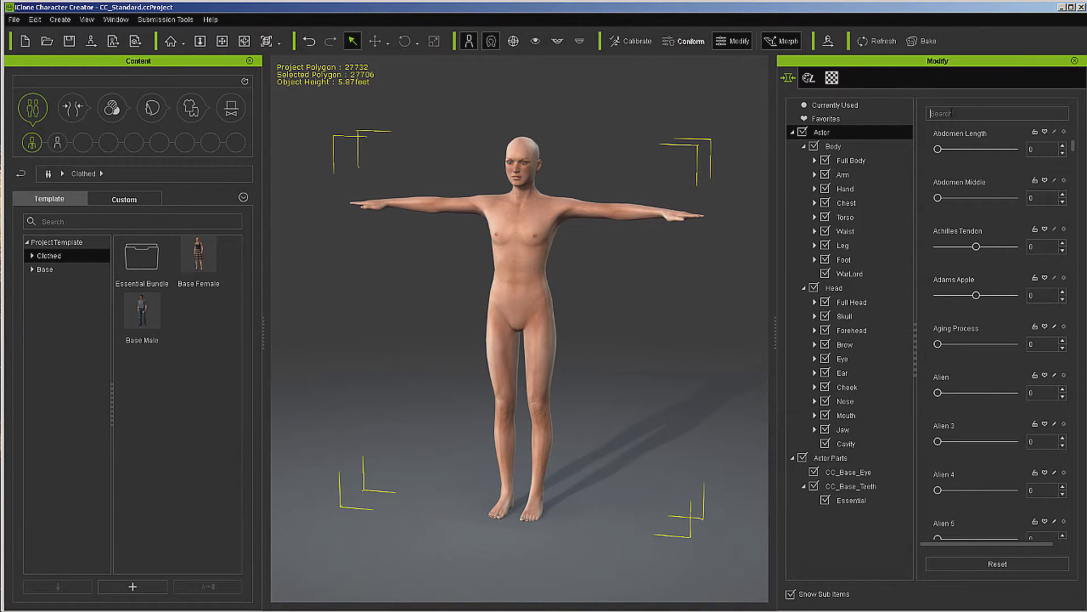
click(952, 114)
text(Male)
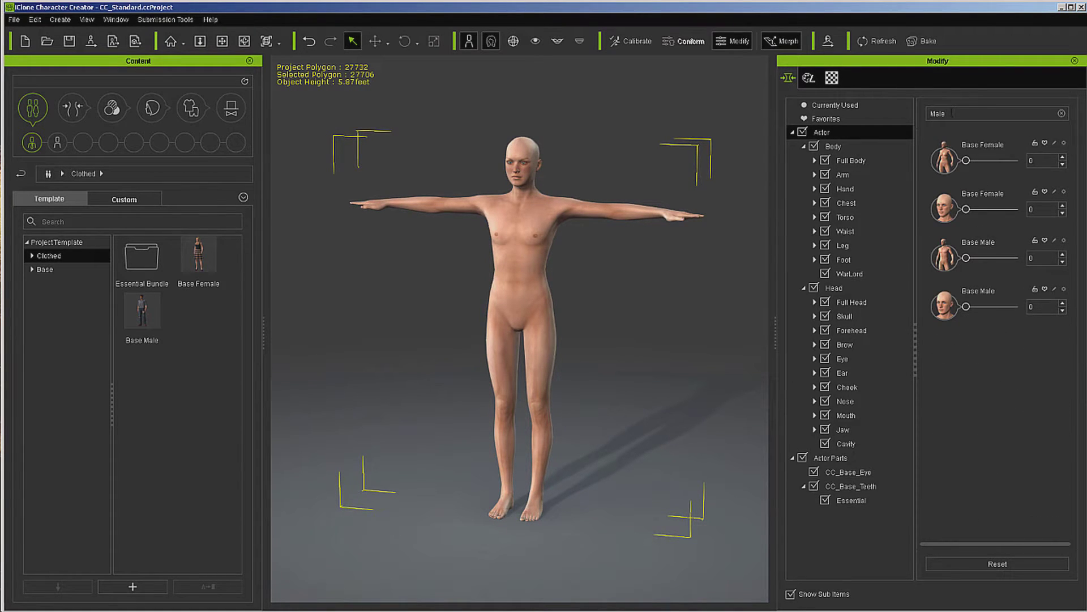
click(966, 257)
text(150)
key(Return)
click(1039, 306)
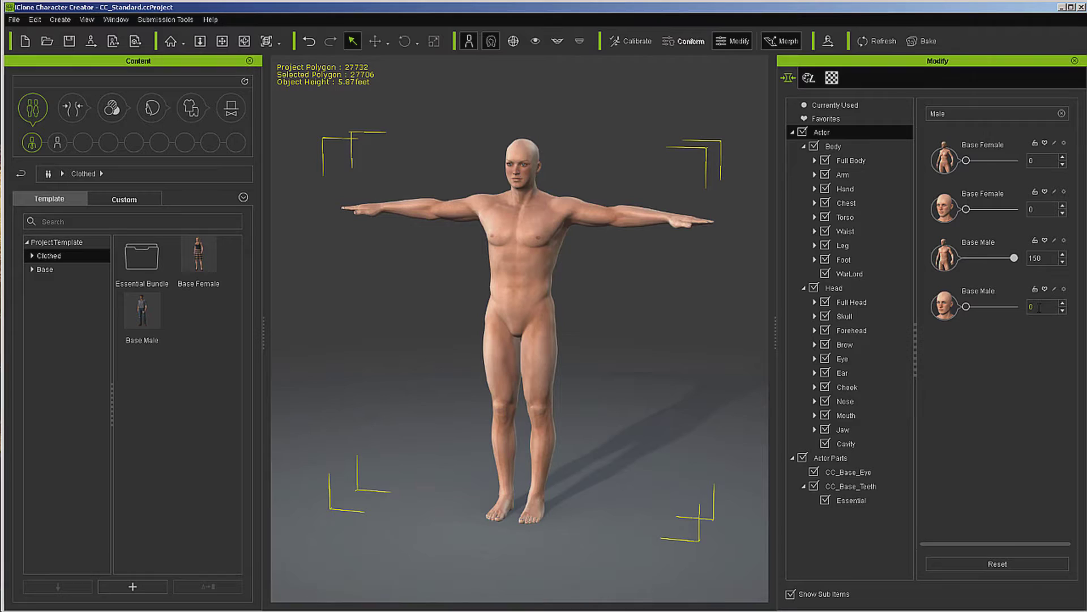
text(150)
key(Return)
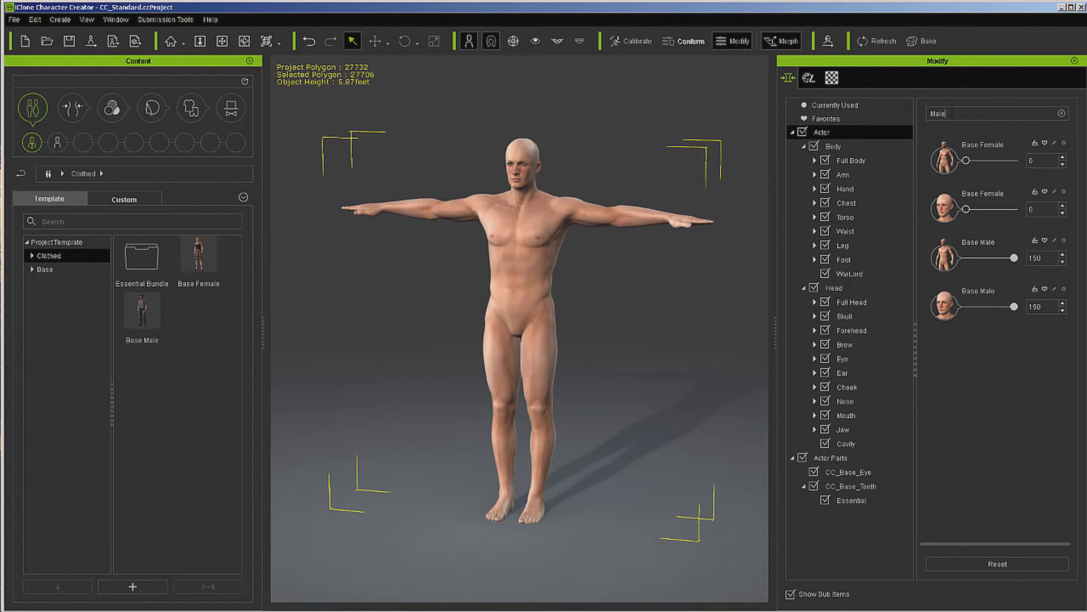
double_click(951, 114)
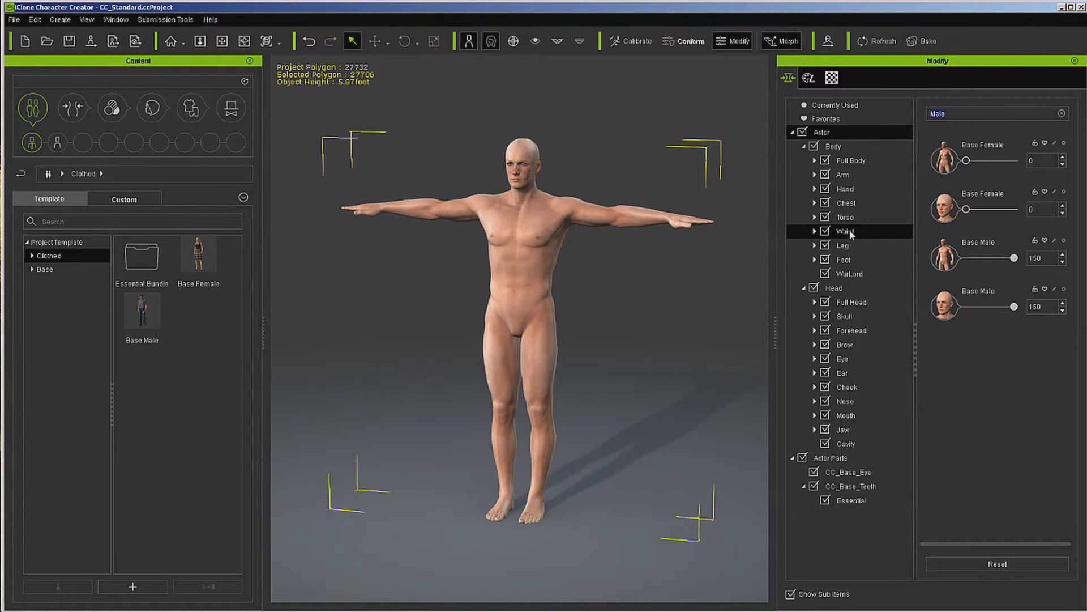
In the Jaw morphs, set Chin Square to -100.
click(843, 428)
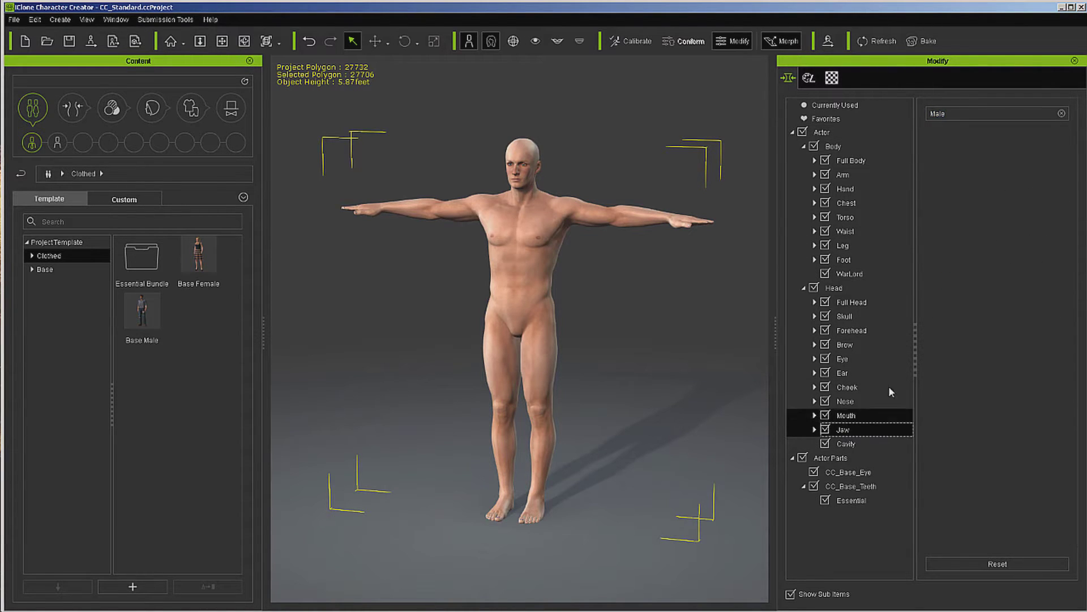
click(1059, 113)
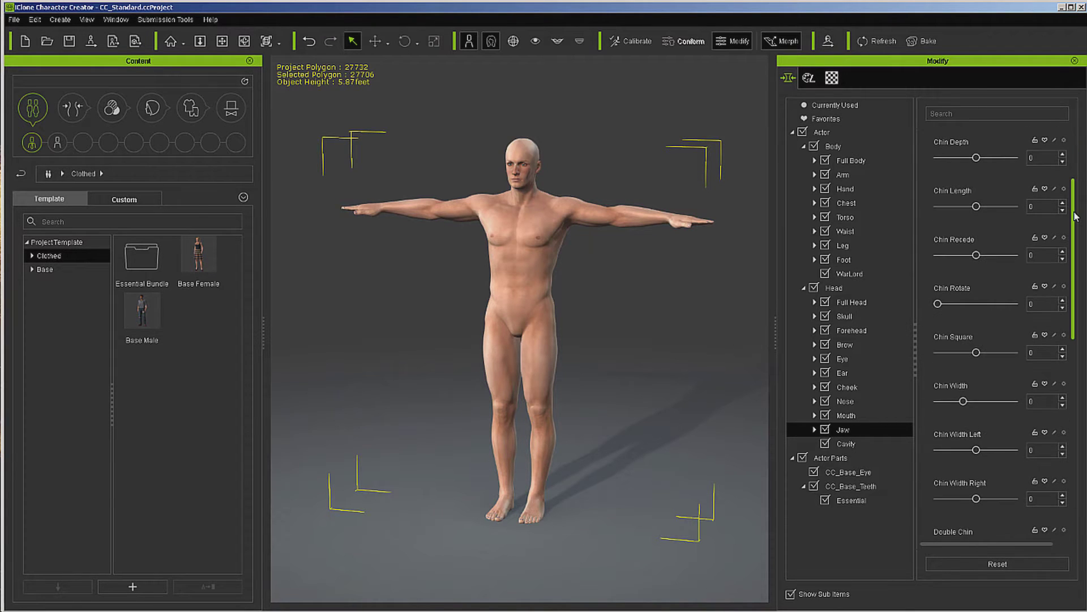
scroll(1075, 216, down, 1)
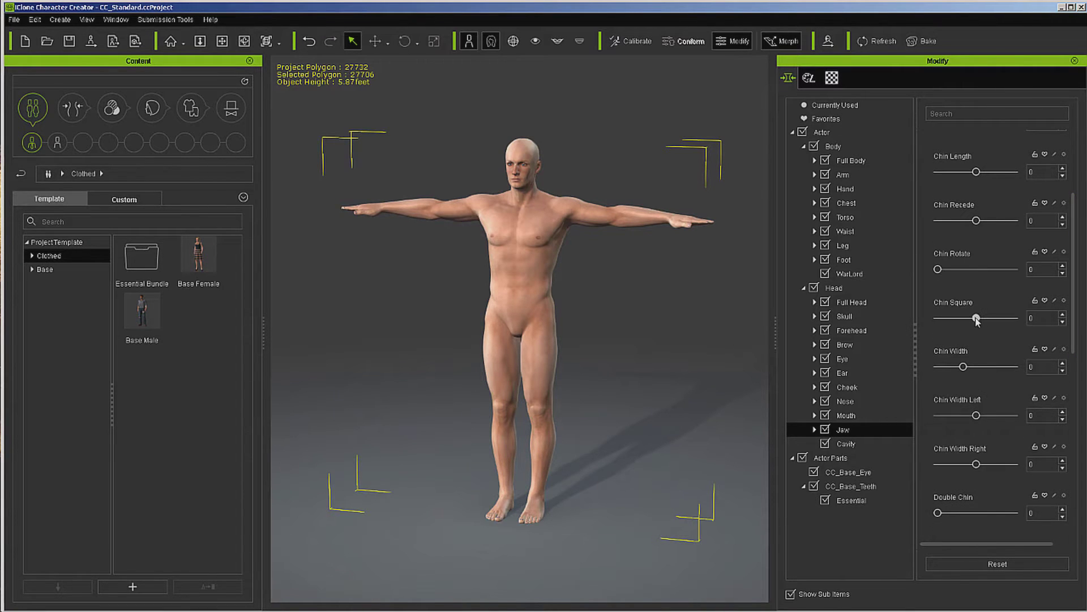
drag(977, 319, 929, 320)
drag(1072, 272, 1072, 316)
Widen the jaw with Jaw Size 100, checking from a three-quarter face view, then return to full body.
key(F3)
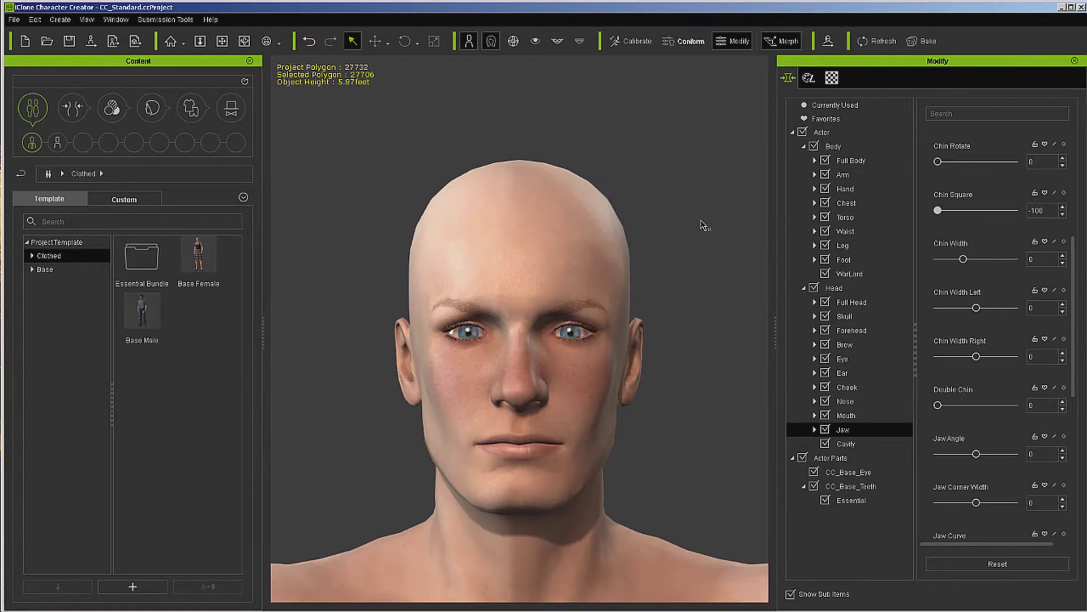
click(701, 223)
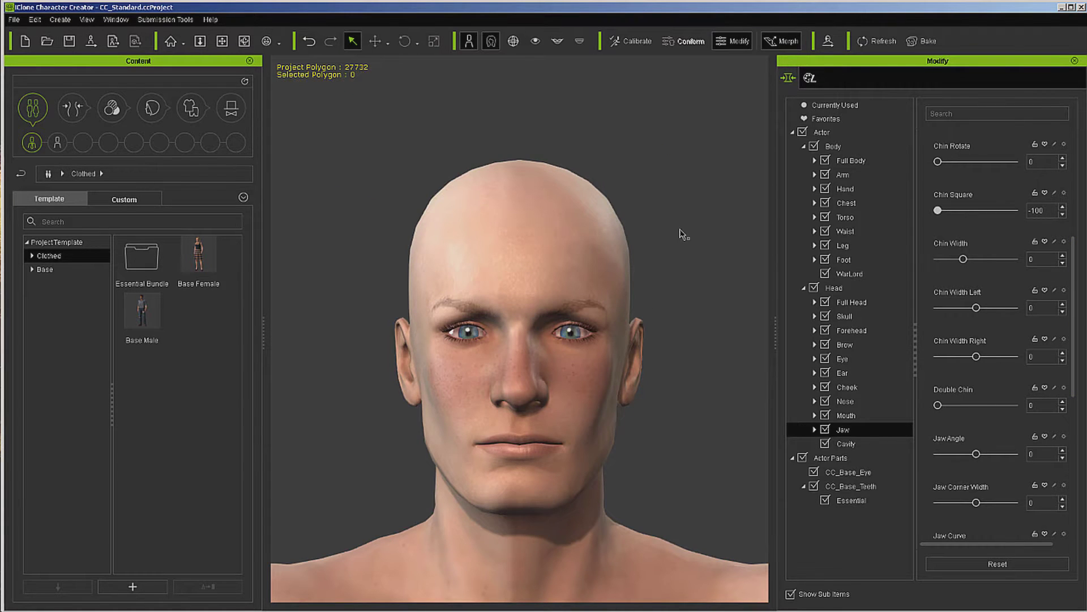
click(244, 41)
drag(493, 133, 377, 134)
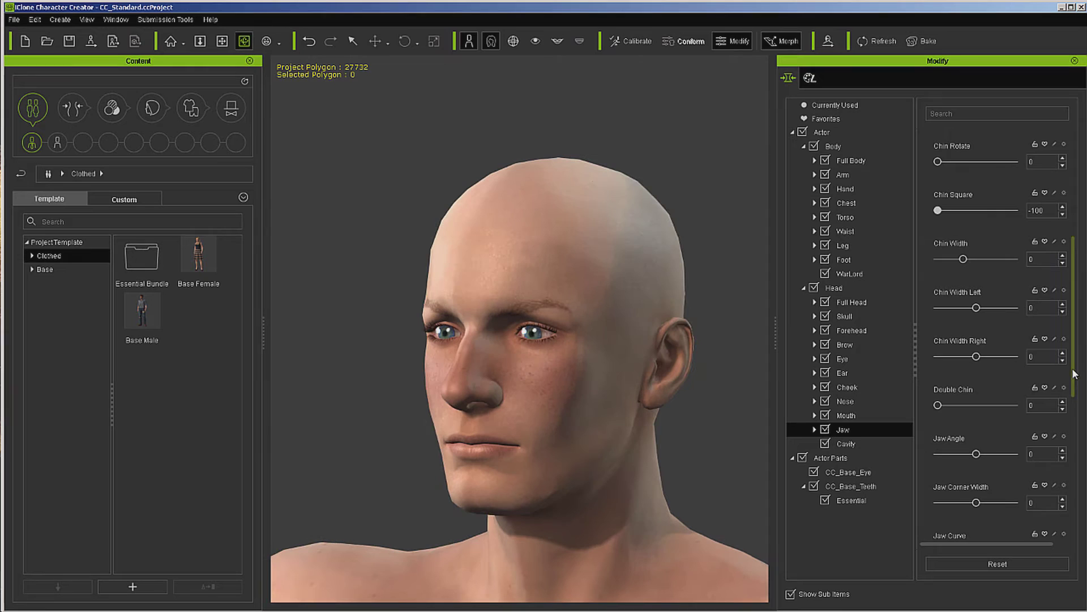
drag(1074, 374, 1075, 508)
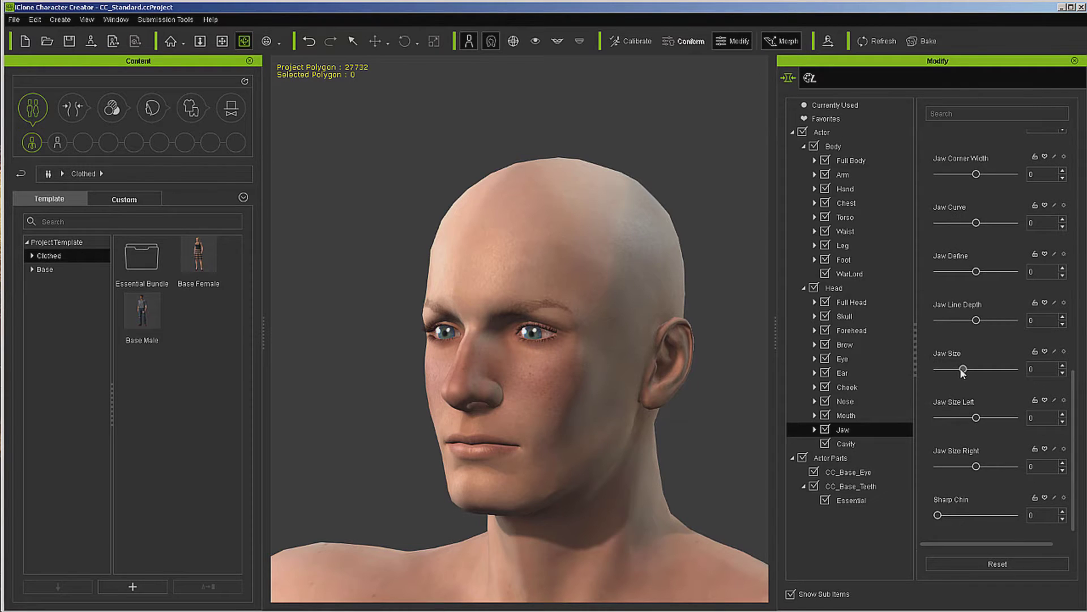
drag(963, 369, 1048, 371)
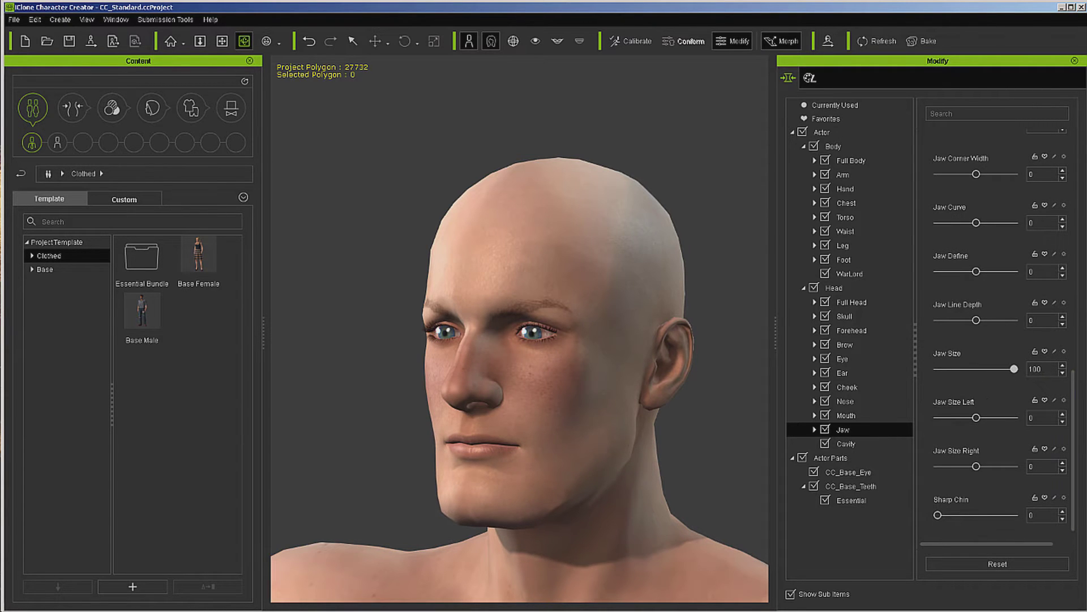
click(278, 46)
click(286, 64)
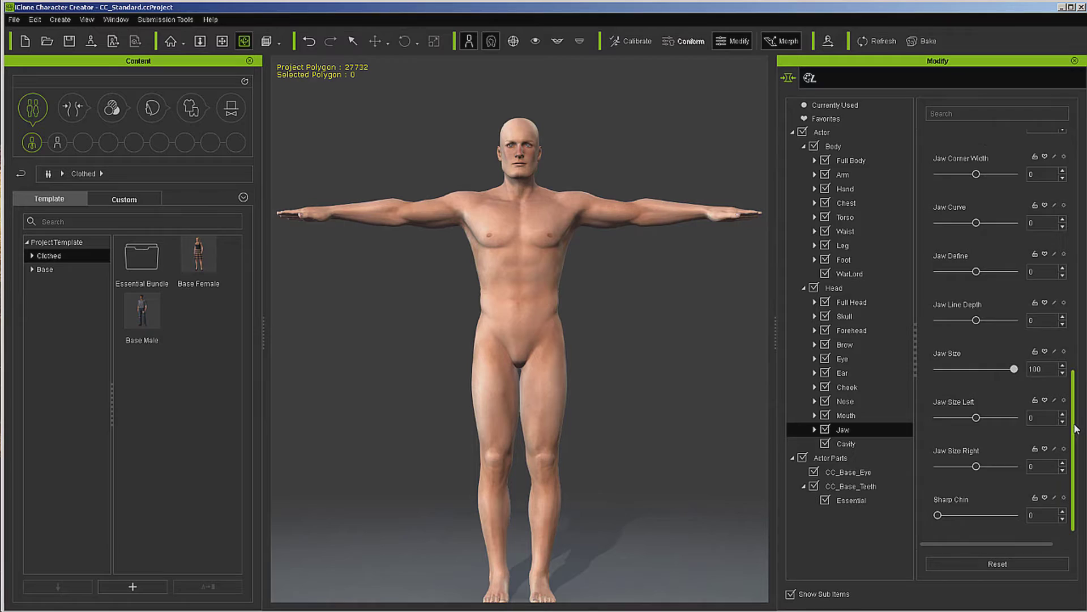
Thin the legs by setting Shin Size and Thigh Size to -100.
drag(1071, 413, 1042, 170)
click(967, 114)
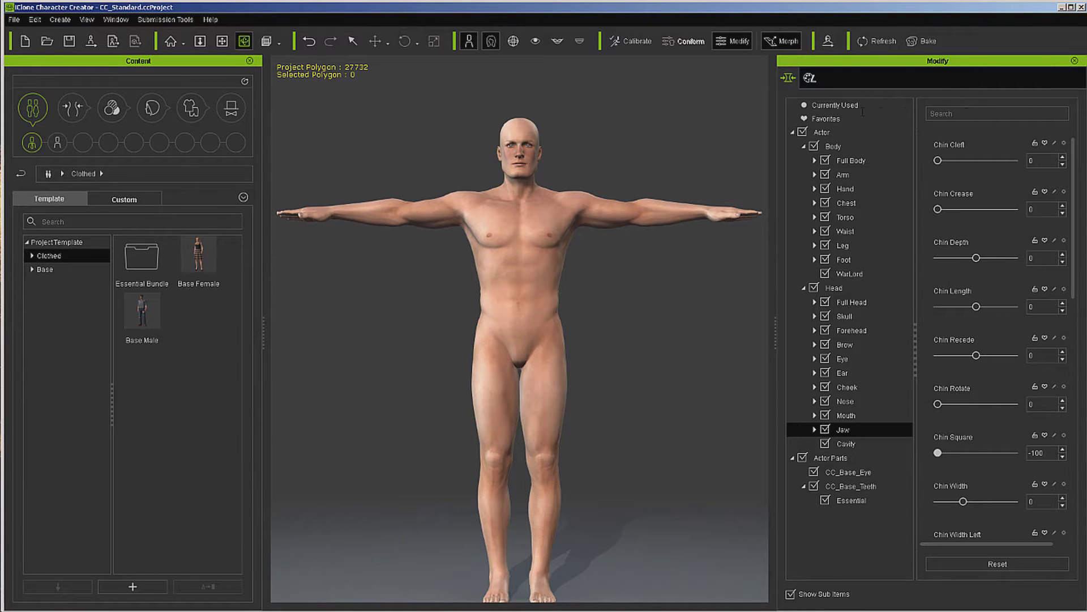
text(shin)
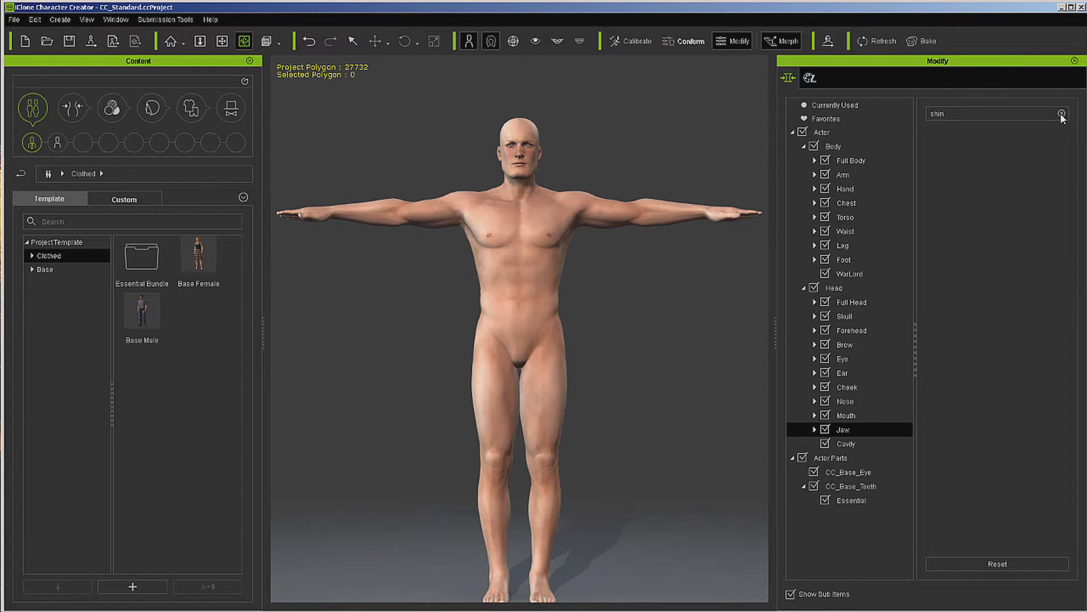
click(827, 132)
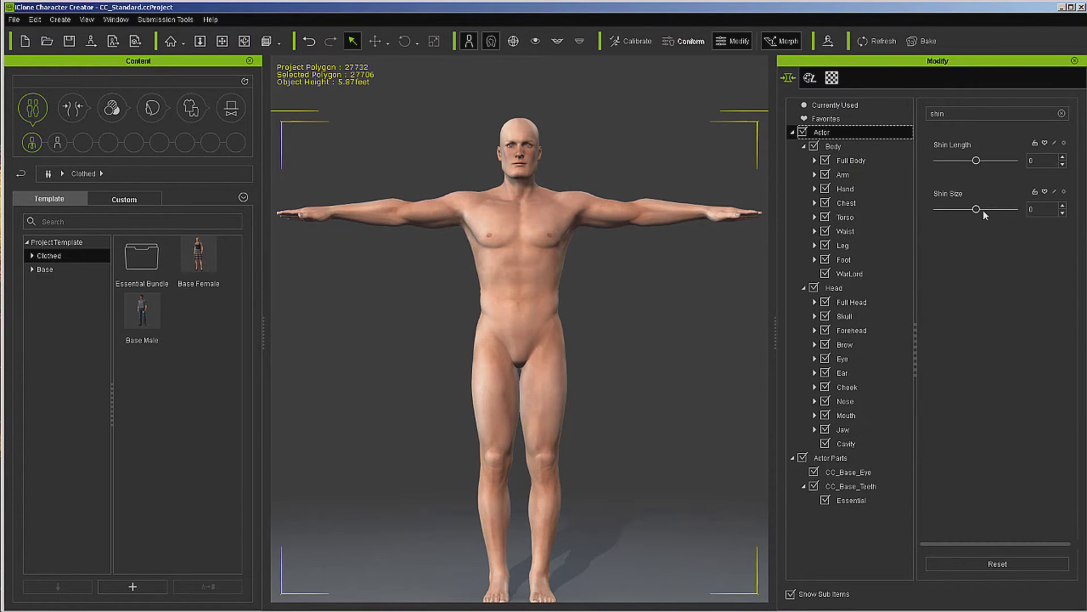
drag(983, 211, 909, 212)
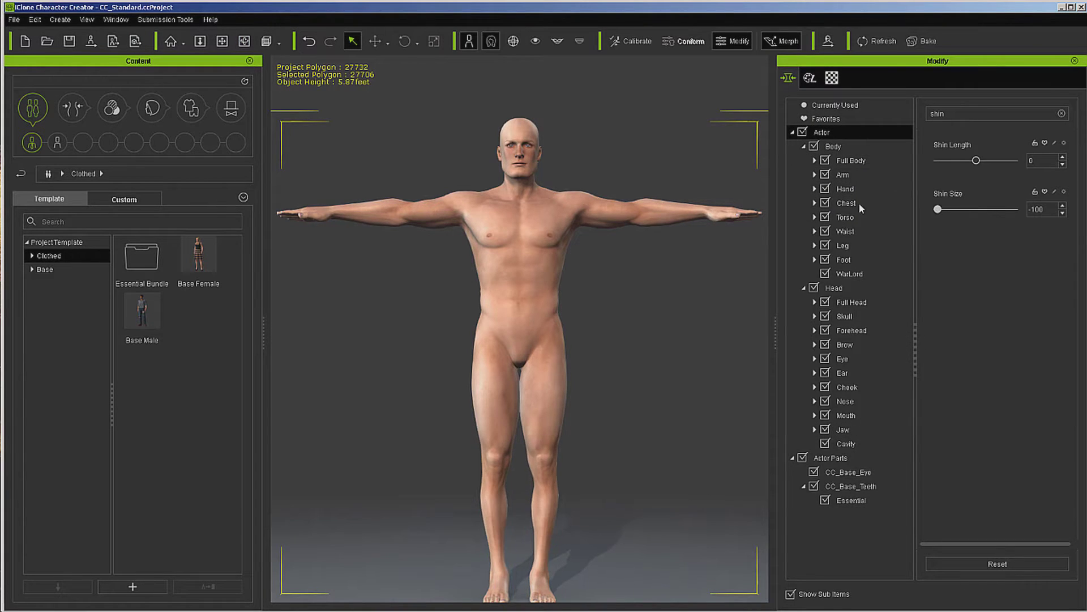
key(ctrl+a)
text(thigh)
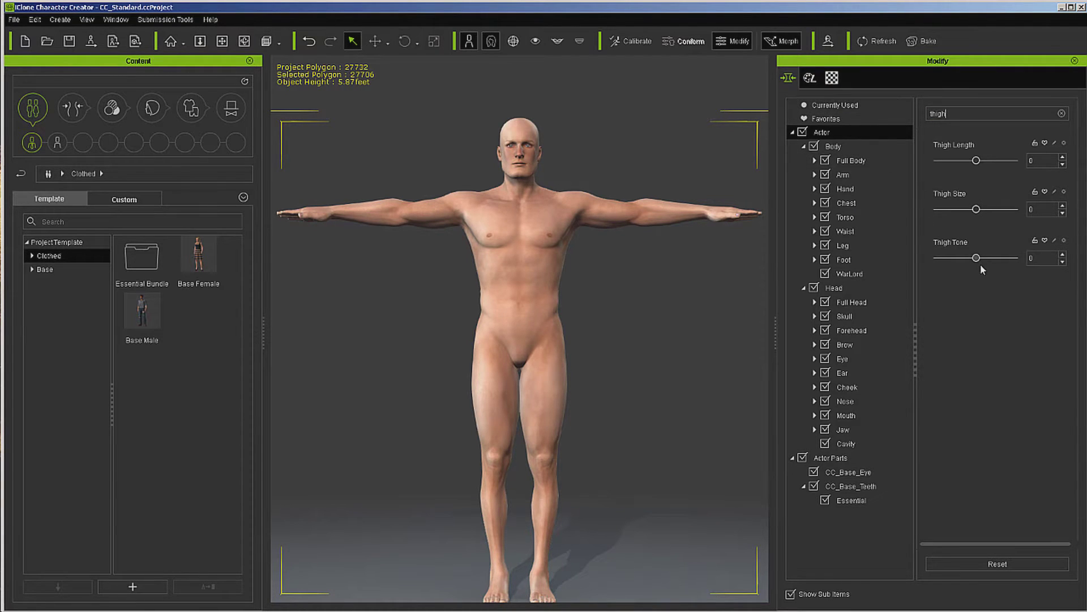
drag(976, 209, 882, 216)
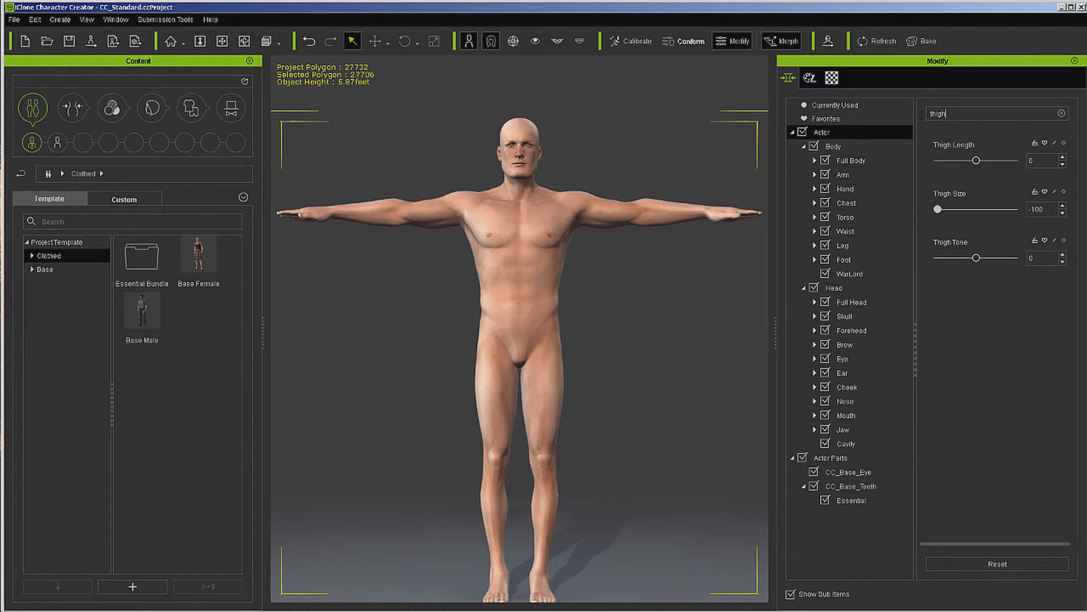
Narrow the waist with Waist Width at -150.
key(BackSpace)
key(BackSpace)
key(BackSpace)
key(BackSpace)
key(BackSpace)
text(waist)
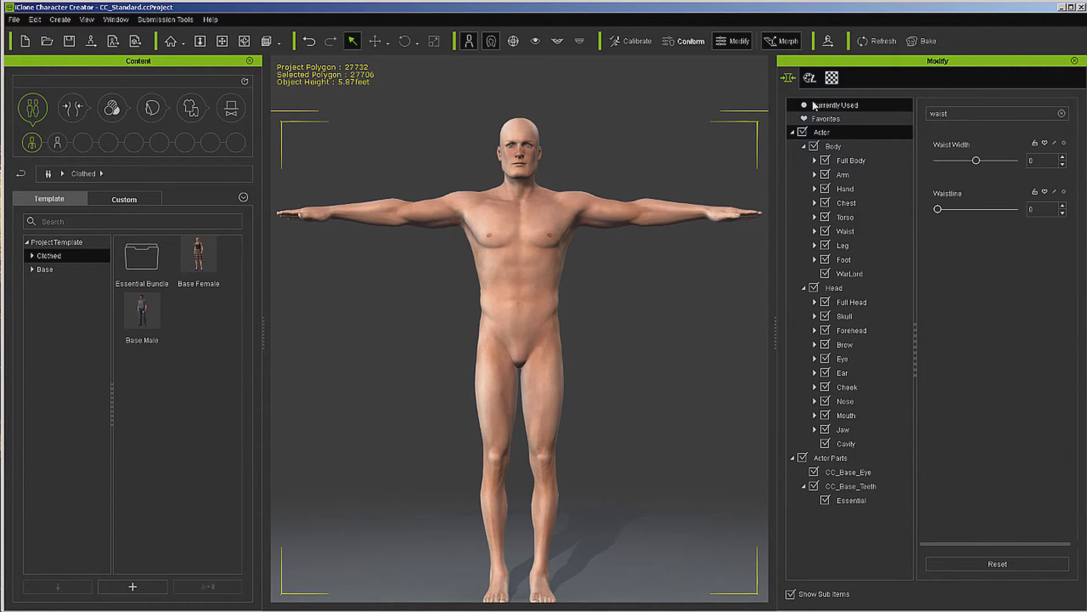
drag(978, 161, 864, 162)
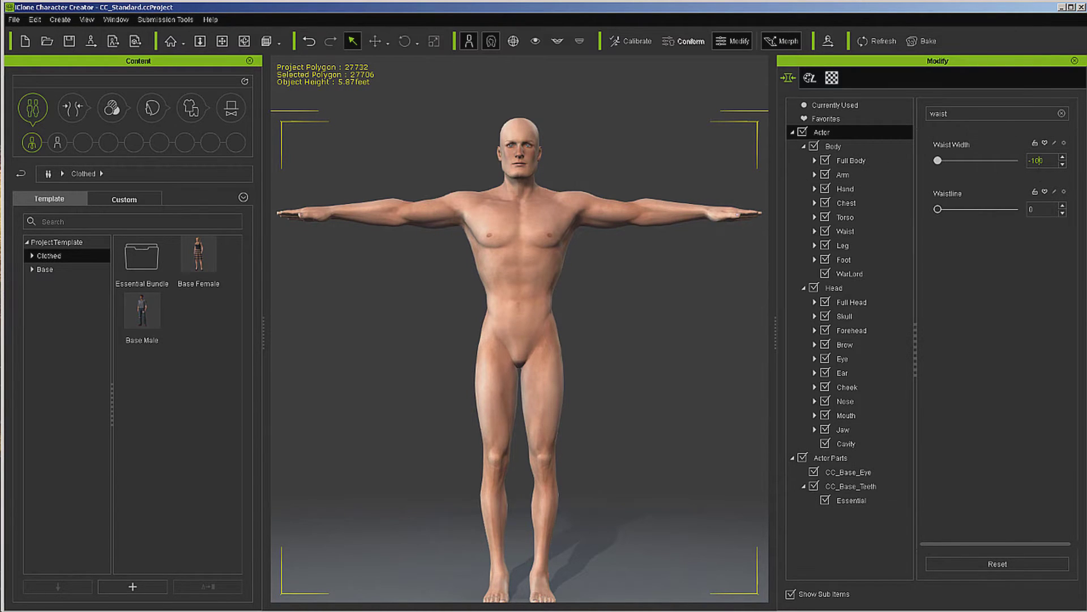
key(Return)
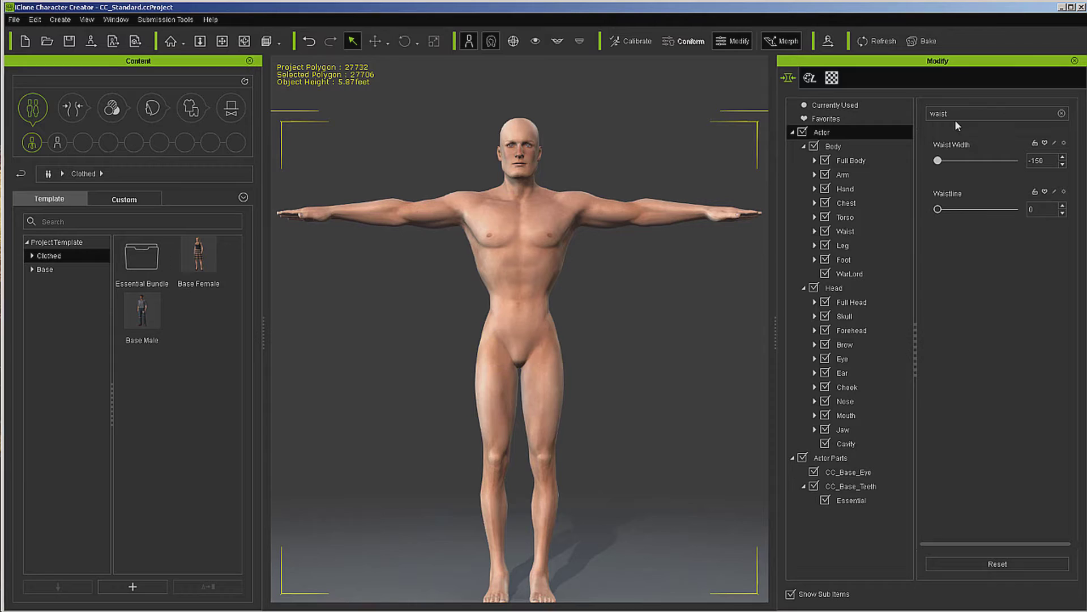
drag(956, 120, 769, 102)
text(hip)
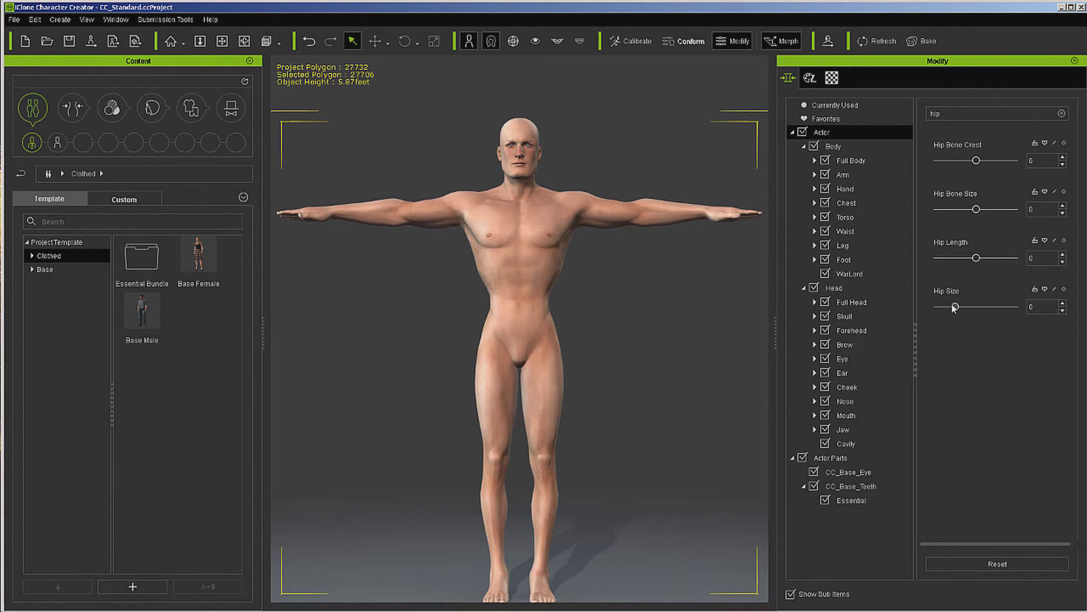
Set Hip Size to -30 and lengthen the legs so the body stands 6.07 feet tall.
drag(955, 307, 927, 312)
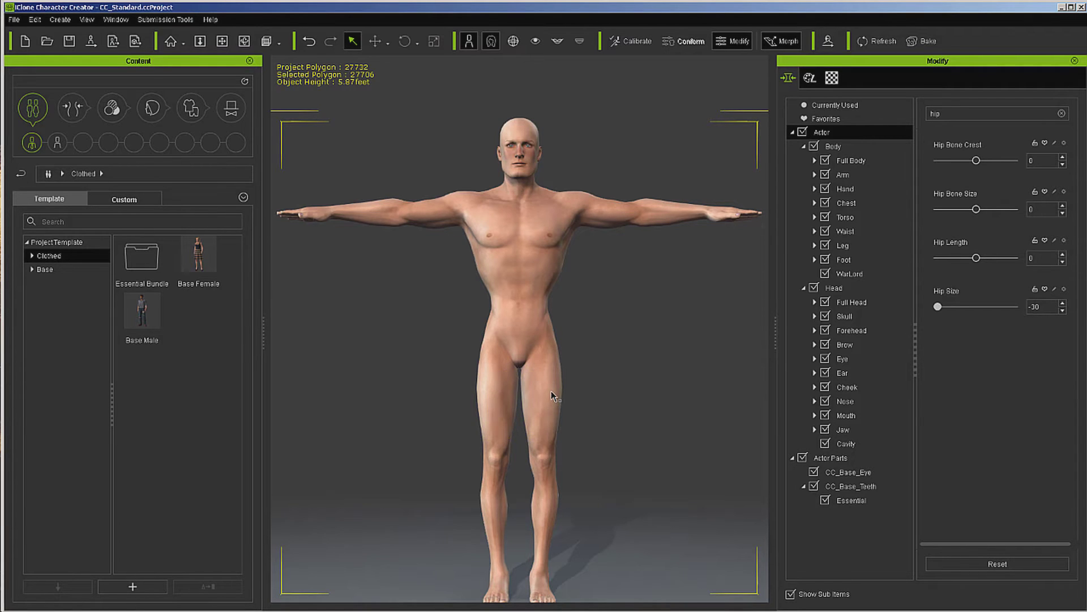
drag(551, 400, 542, 463)
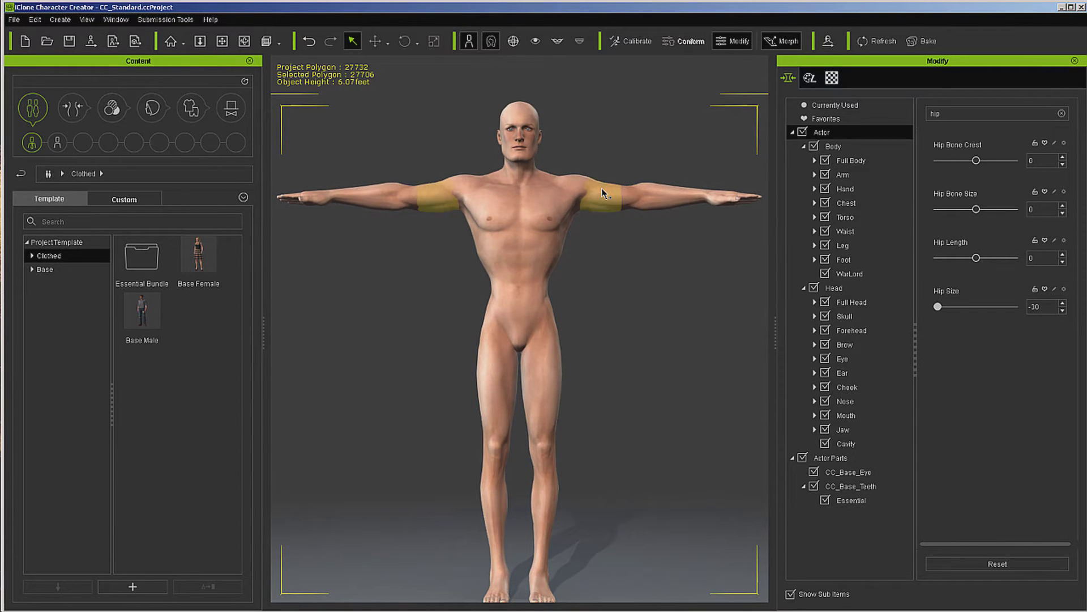
double_click(953, 114)
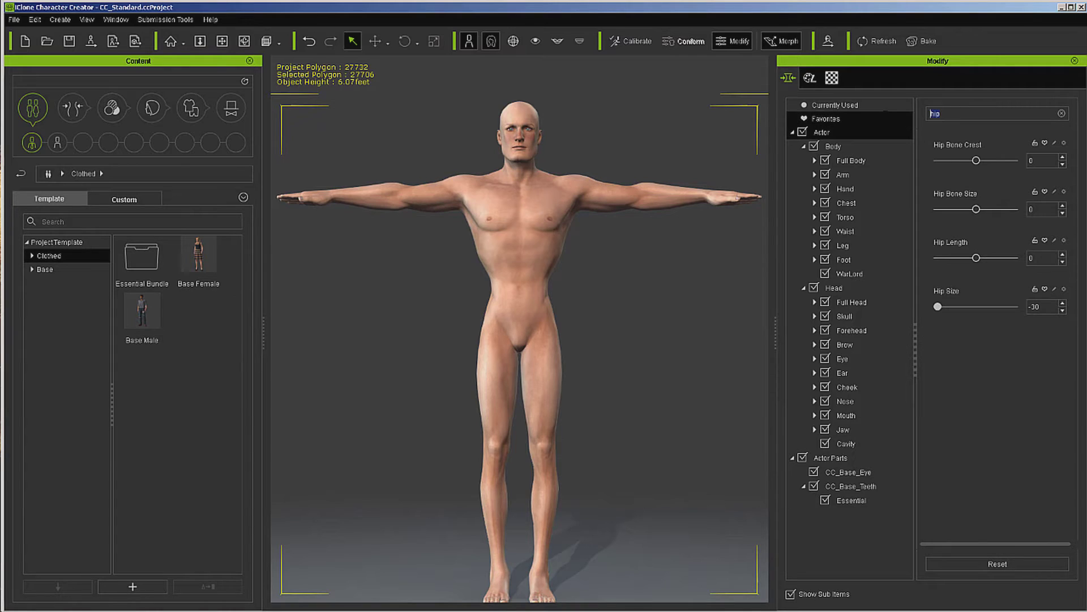
Thin the arms with Forearm Size -100 and UpperArm Size -88.
text(arm)
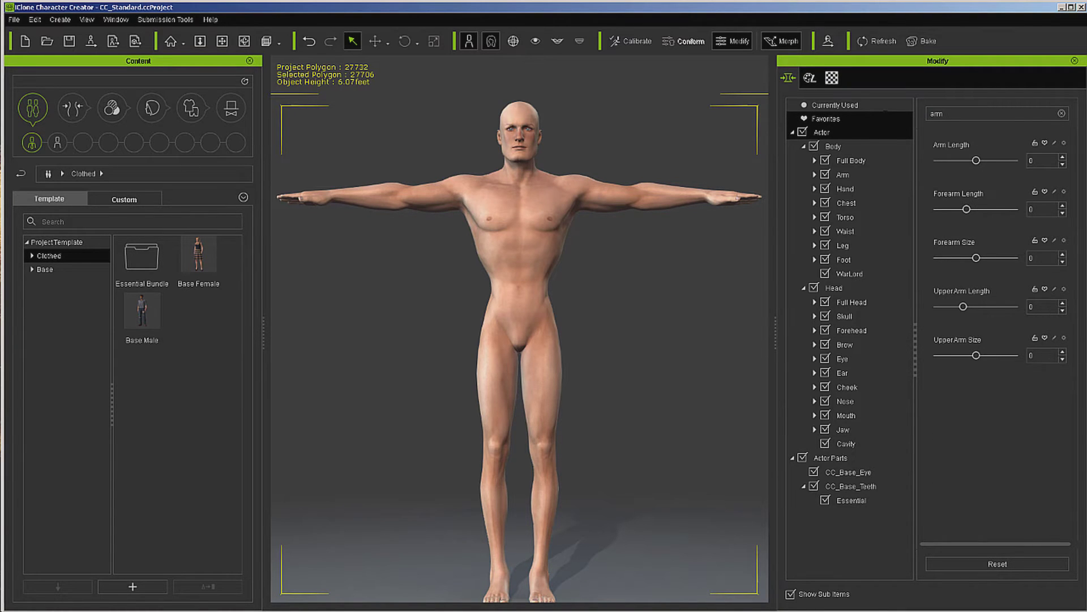
drag(976, 258, 920, 263)
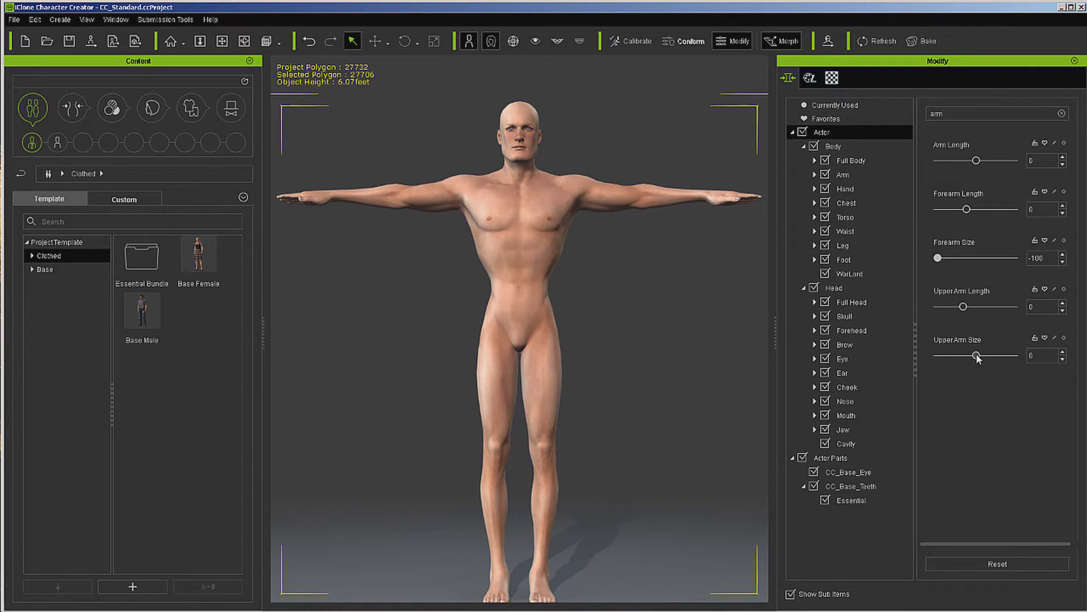
drag(977, 357, 951, 358)
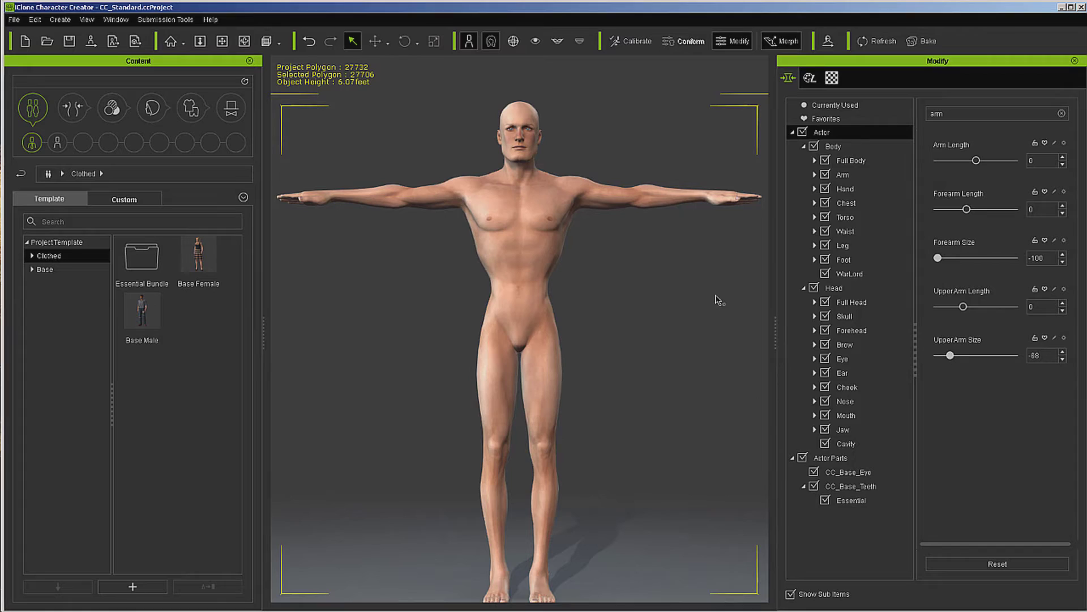
Enlarge the hands by setting Hand Scale Left to 30.
double_click(936, 113)
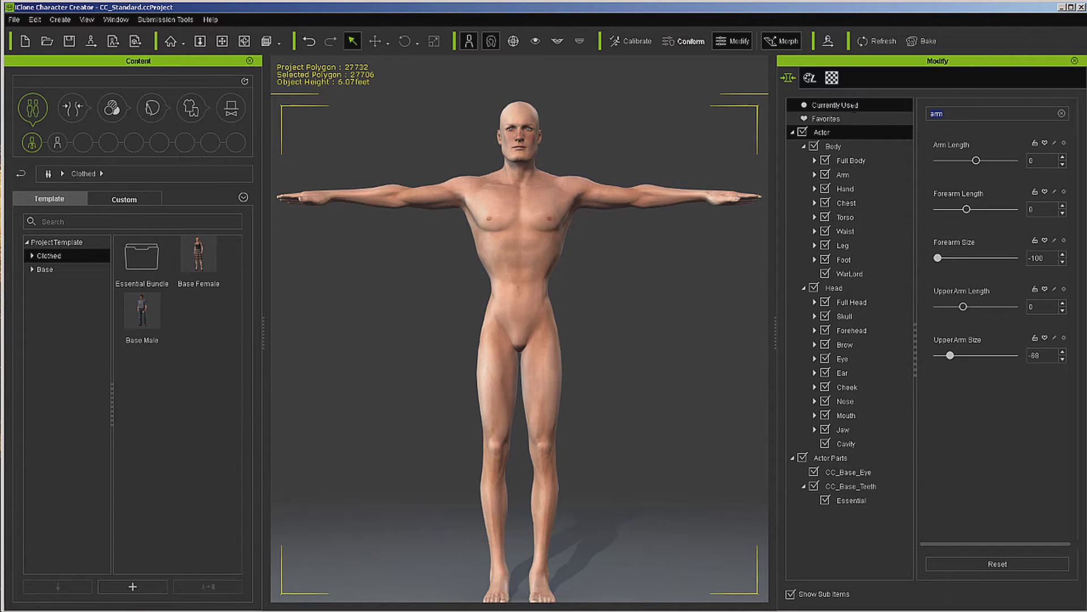
text(hands)
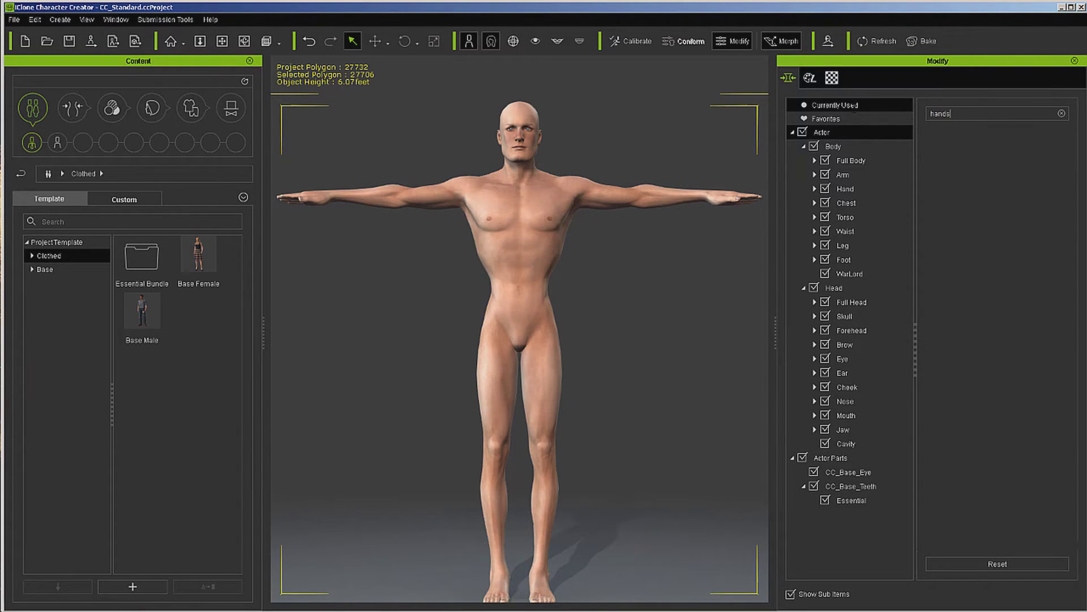
key(BackSpace)
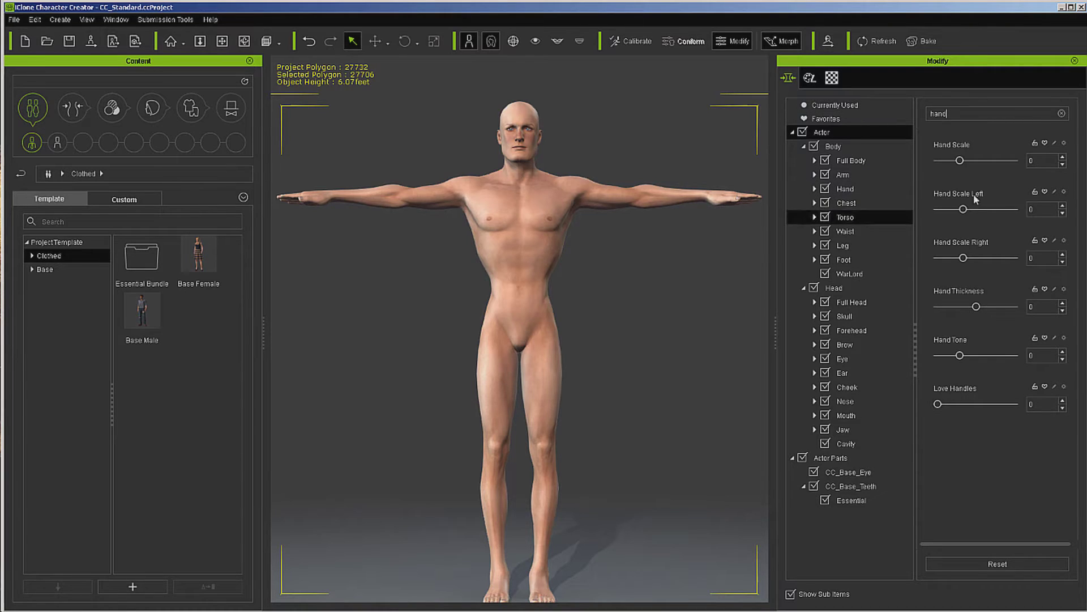
click(1035, 209)
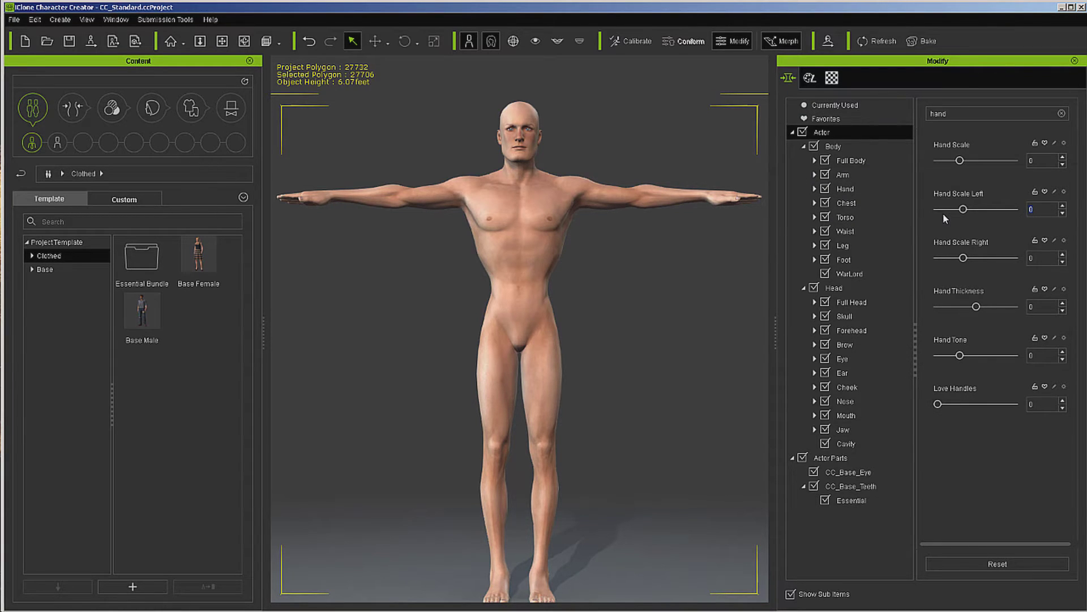
text(40)
key(Return)
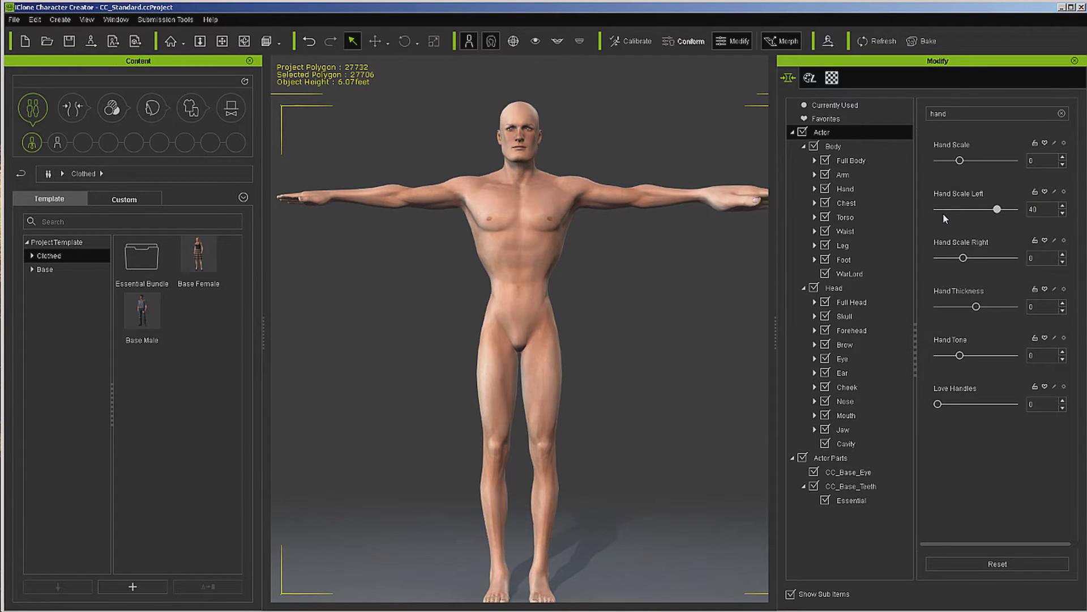
double_click(1045, 209)
text(30)
key(Return)
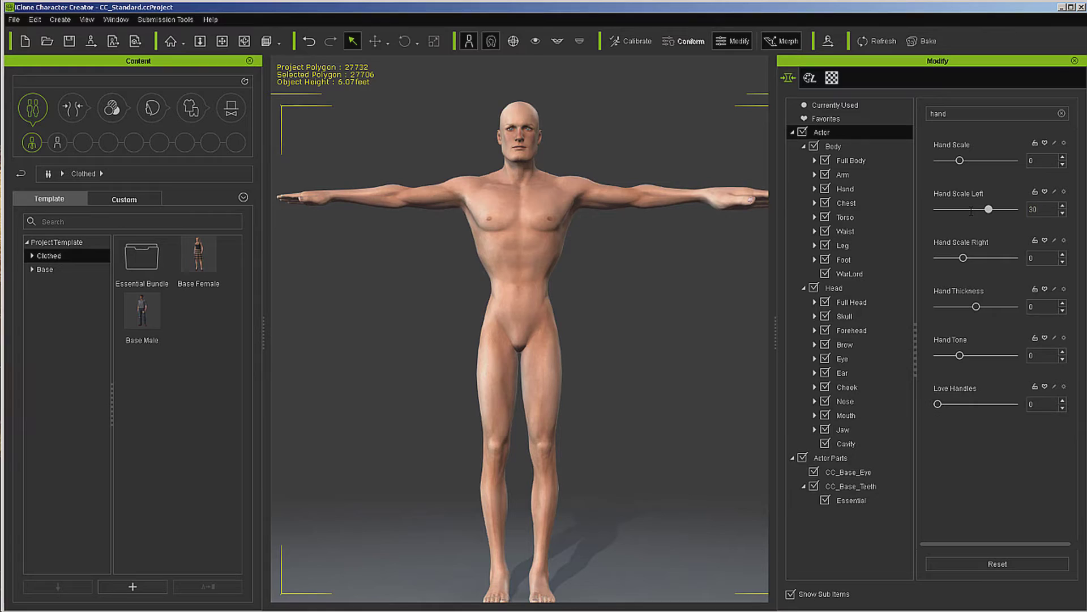
Enlarge the feet with Foot Scale 60 and reframe the view on the 6.12-foot figure.
double_click(962, 113)
text(f)
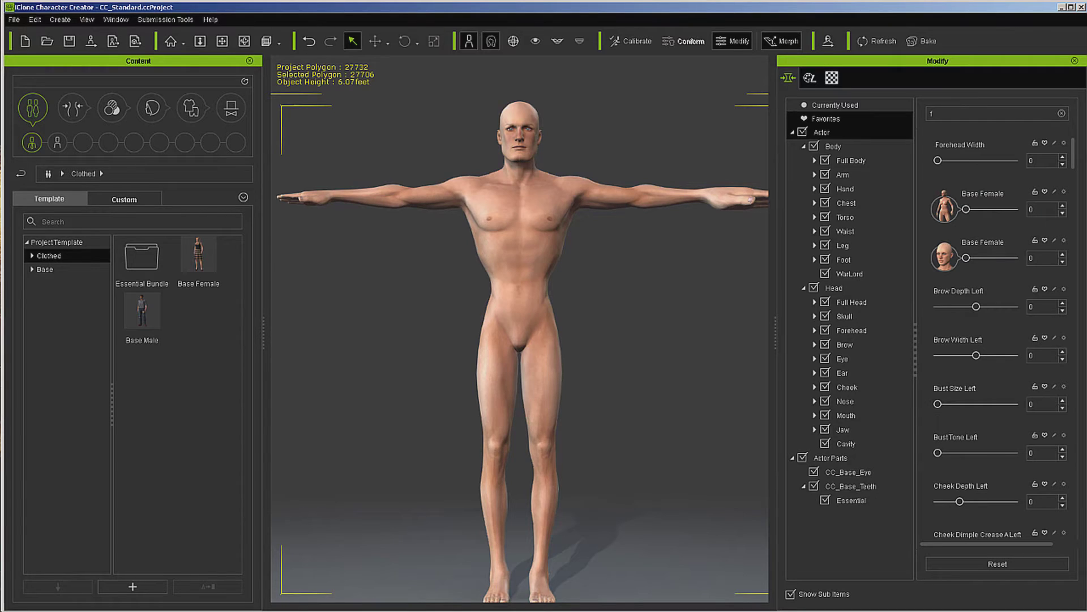
text(oot)
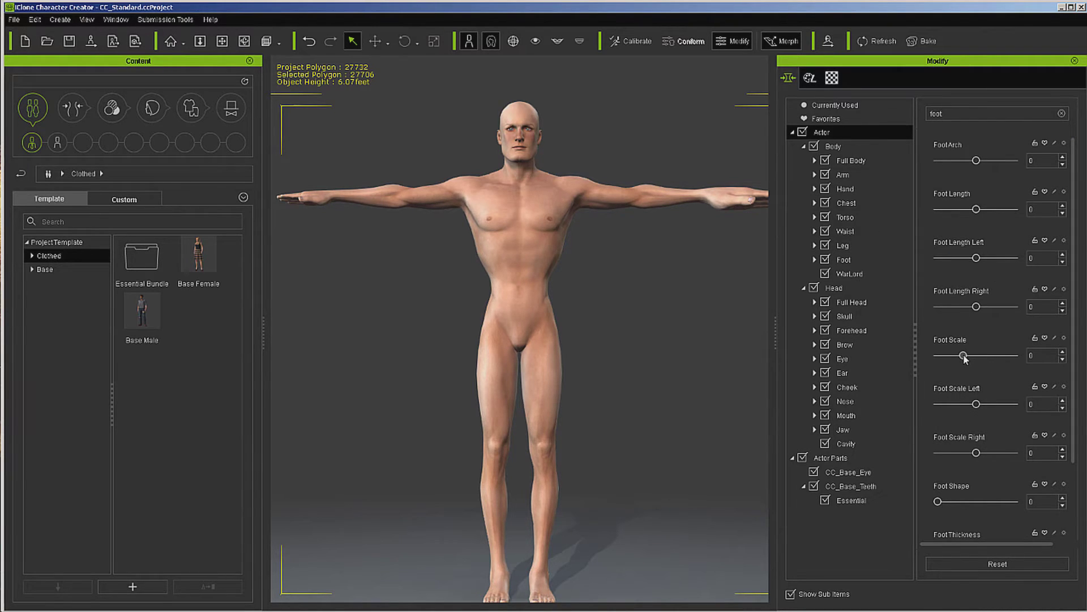
click(1049, 356)
key(Return)
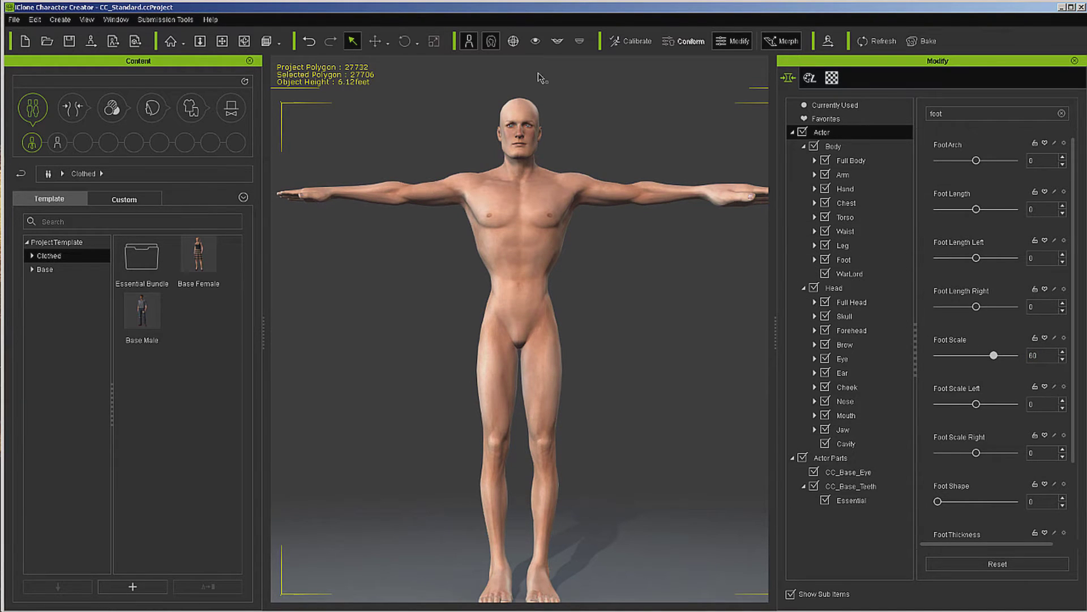
click(244, 41)
drag(396, 238, 334, 226)
click(222, 41)
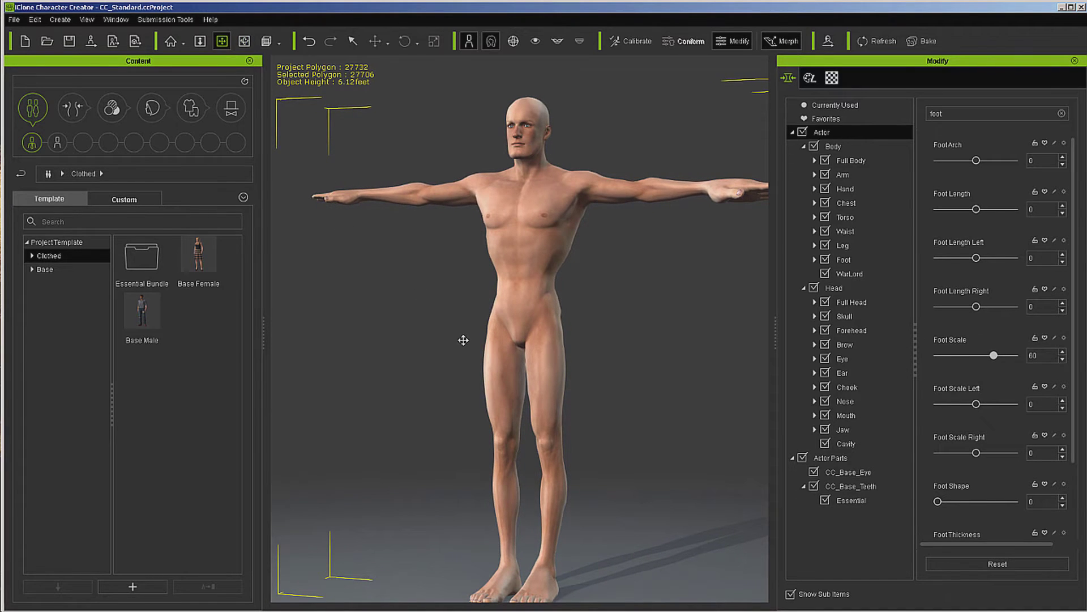
drag(461, 340, 470, 314)
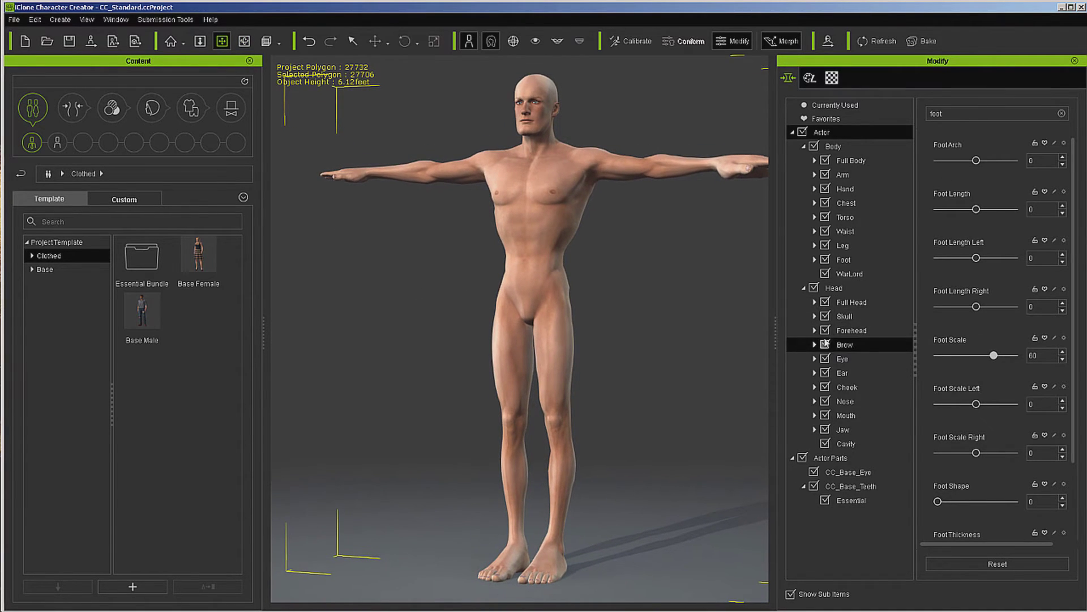
Enlarge the head by setting the Full Head's Head Scale to 25.
click(860, 302)
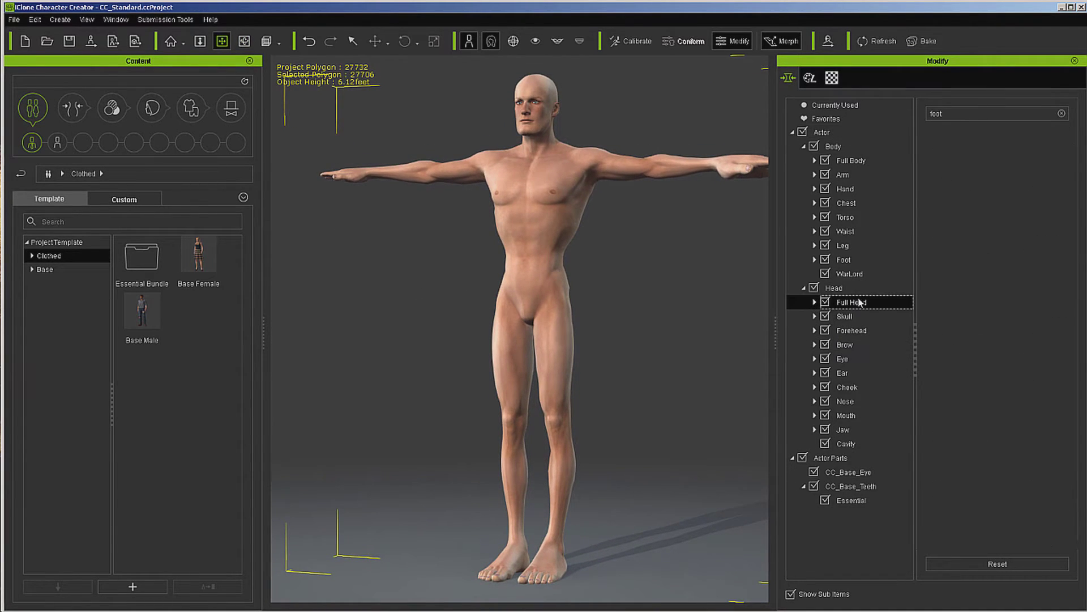
click(1062, 114)
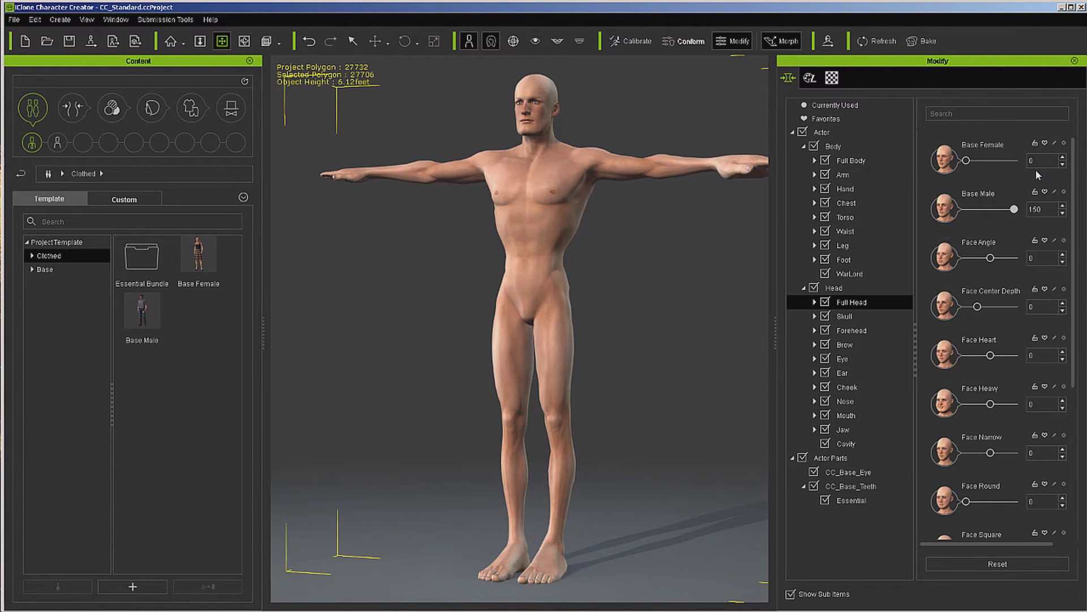
click(861, 288)
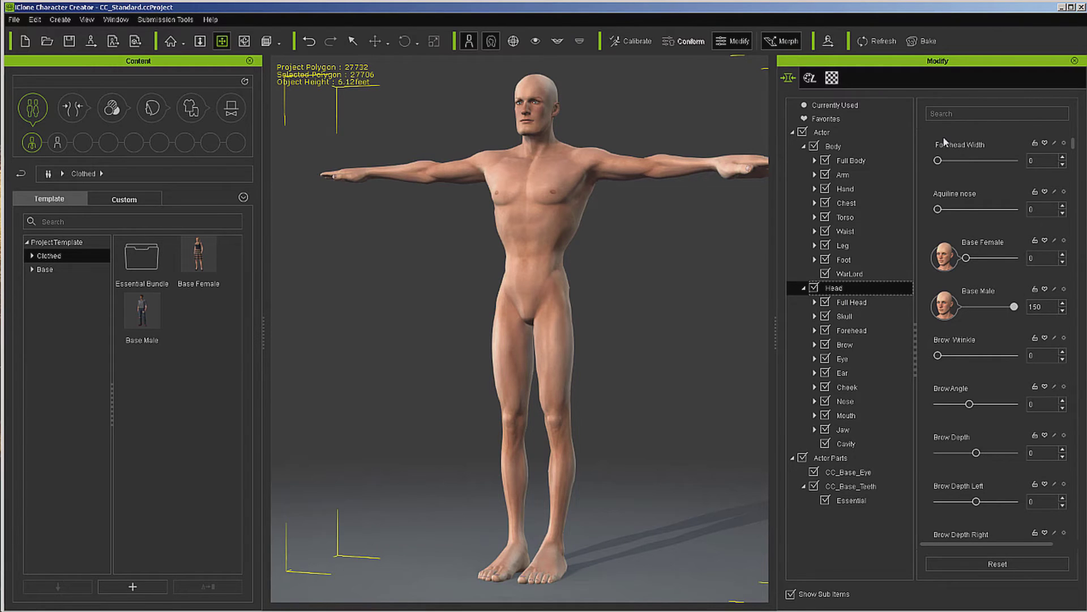
click(860, 302)
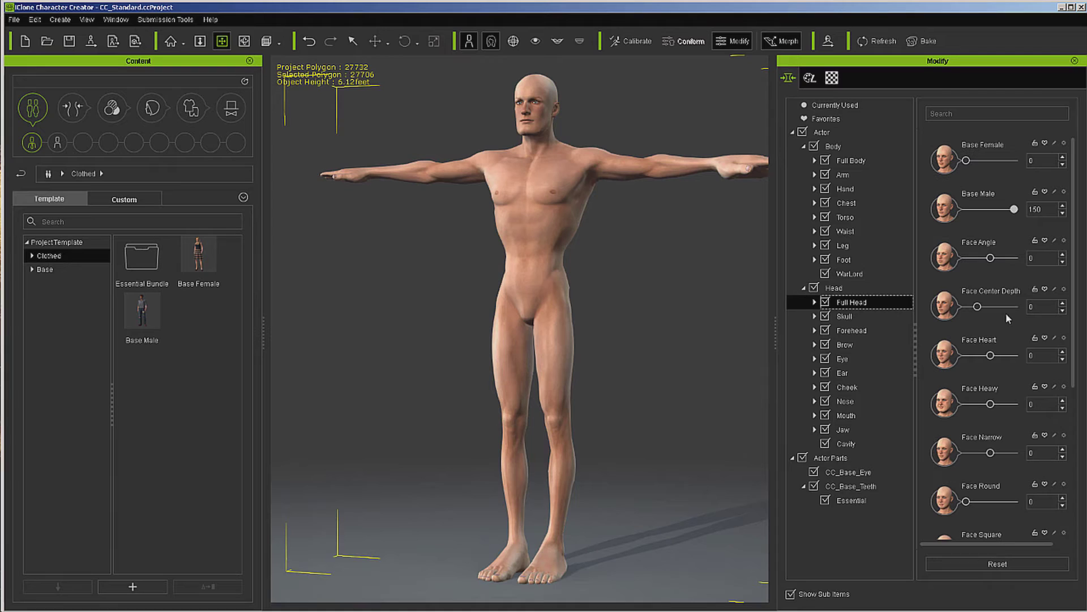
drag(1078, 367, 1071, 497)
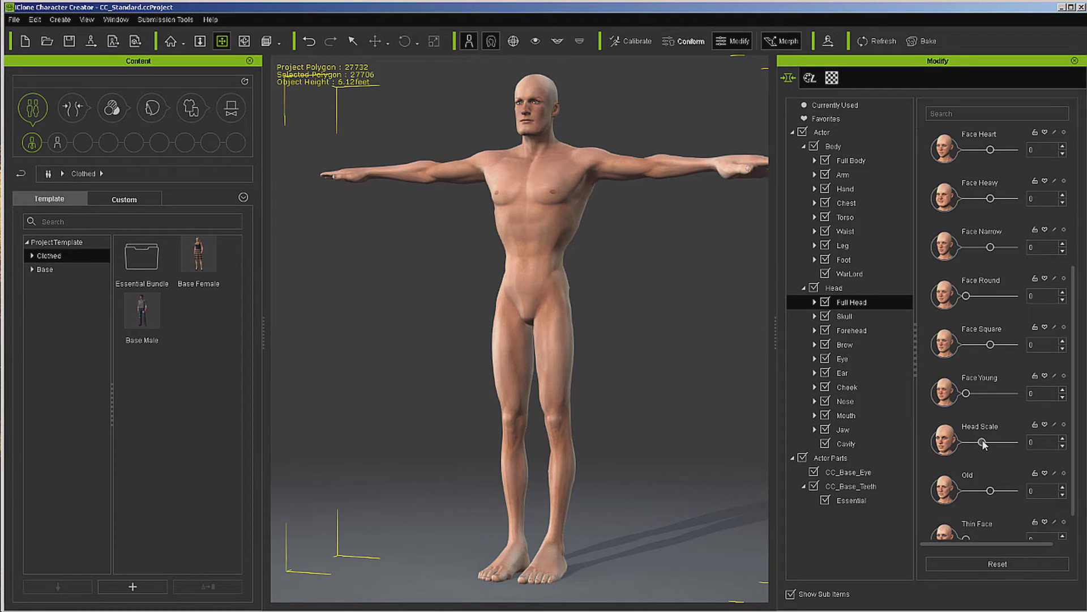
drag(983, 444, 991, 446)
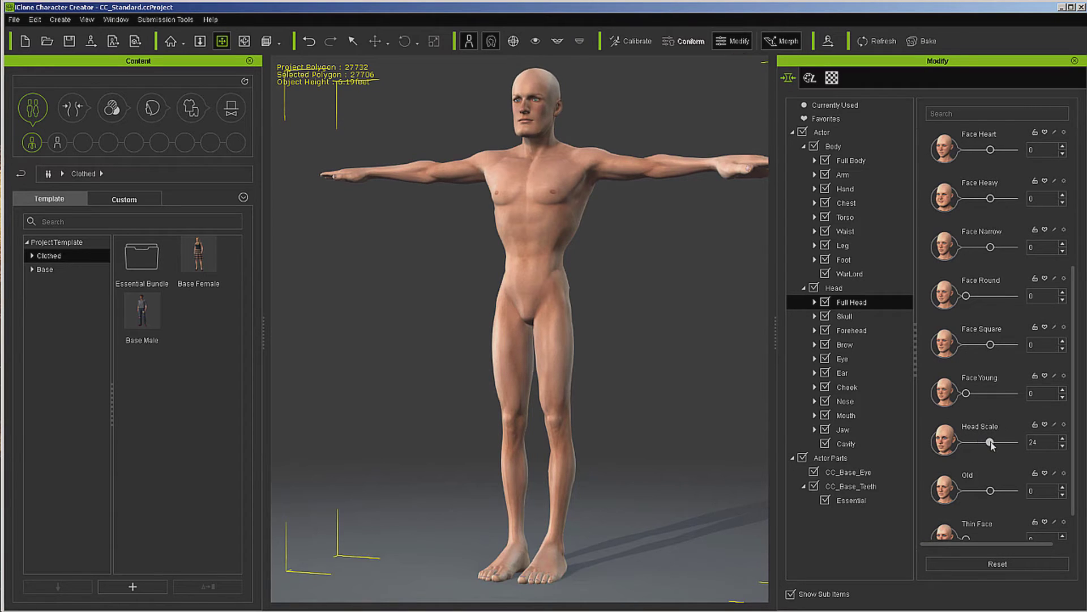
click(1063, 438)
click(245, 42)
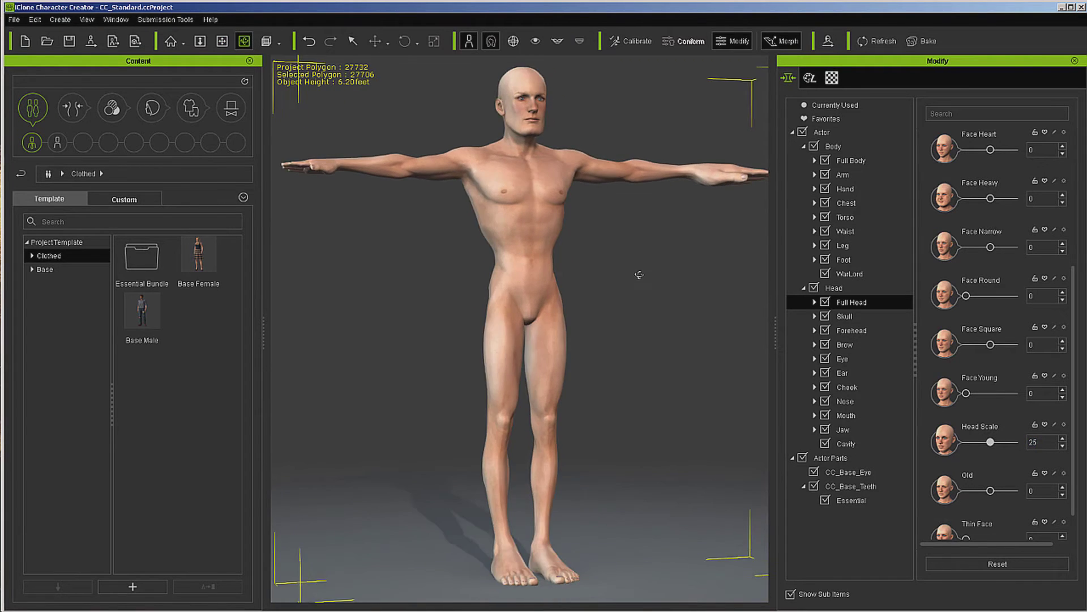
right_drag(535, 241, 555, 280)
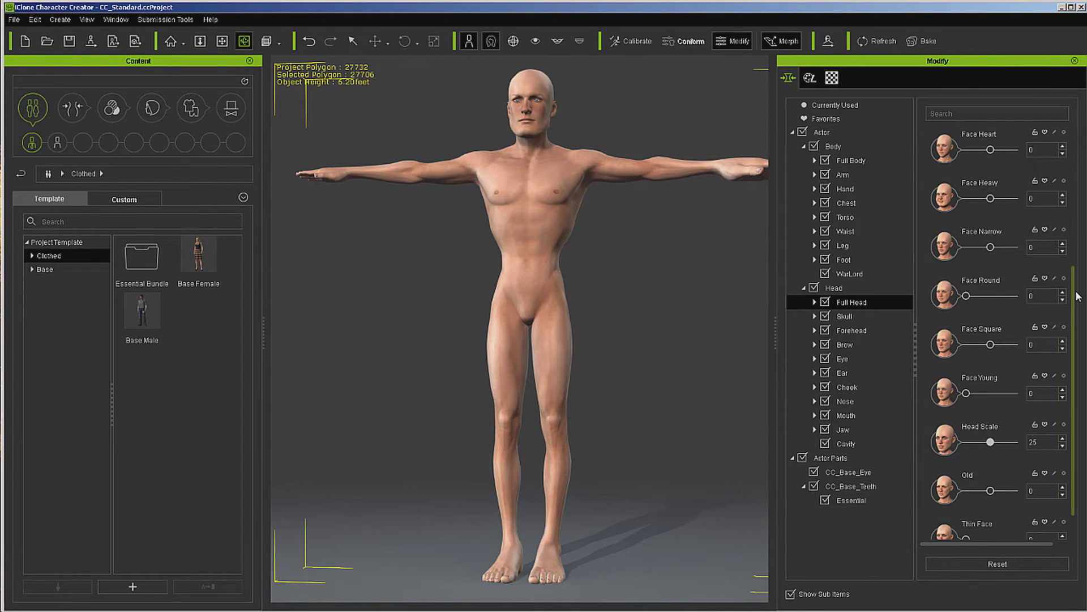
drag(1073, 294, 1082, 123)
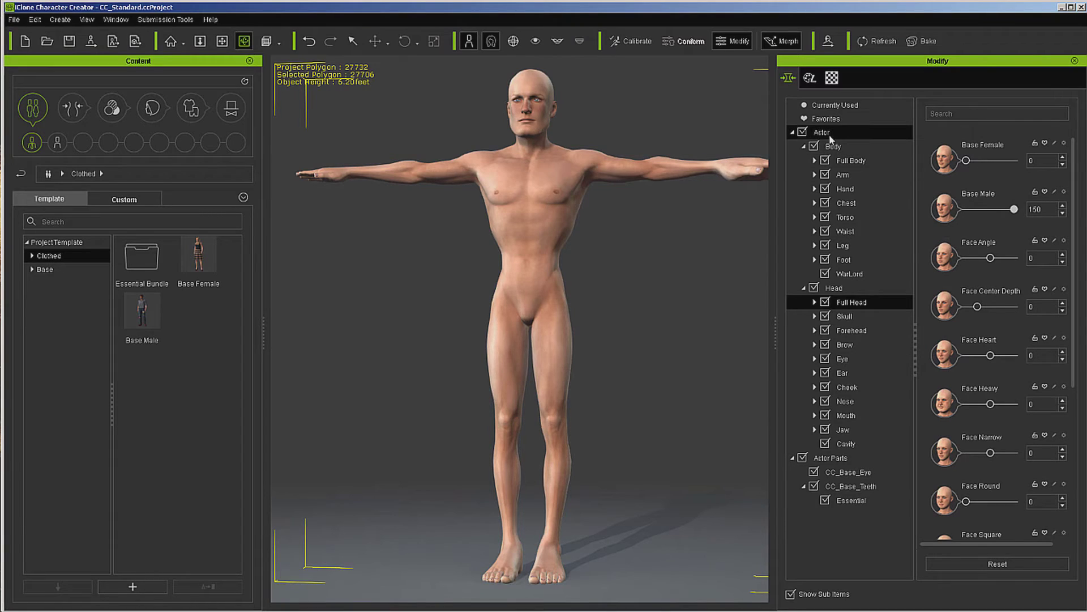
click(949, 112)
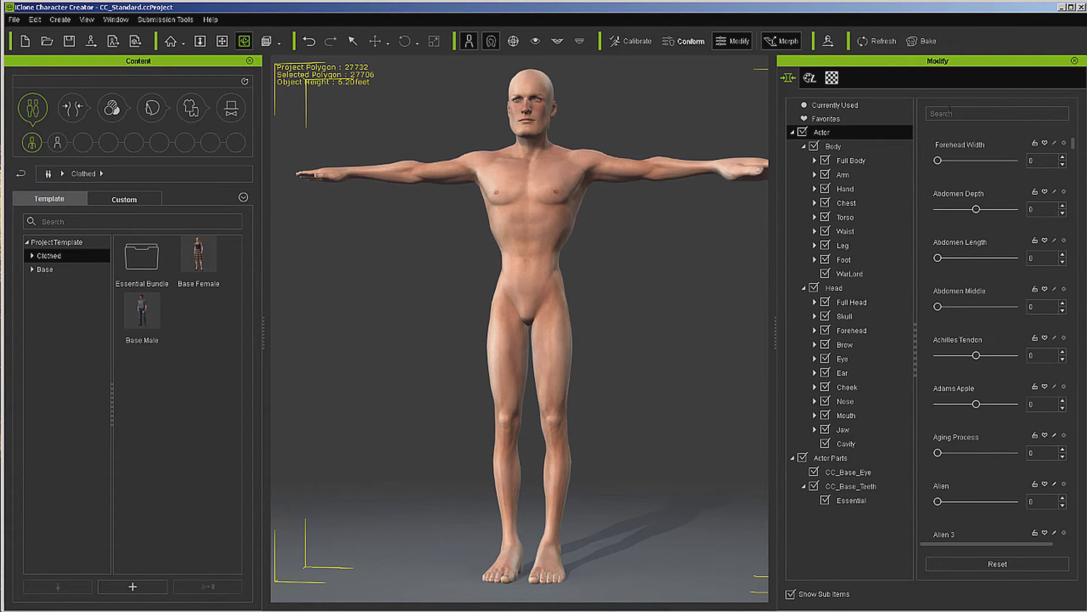
Search 'chest', set Chest Width to 100, and check it from the side.
text(chest)
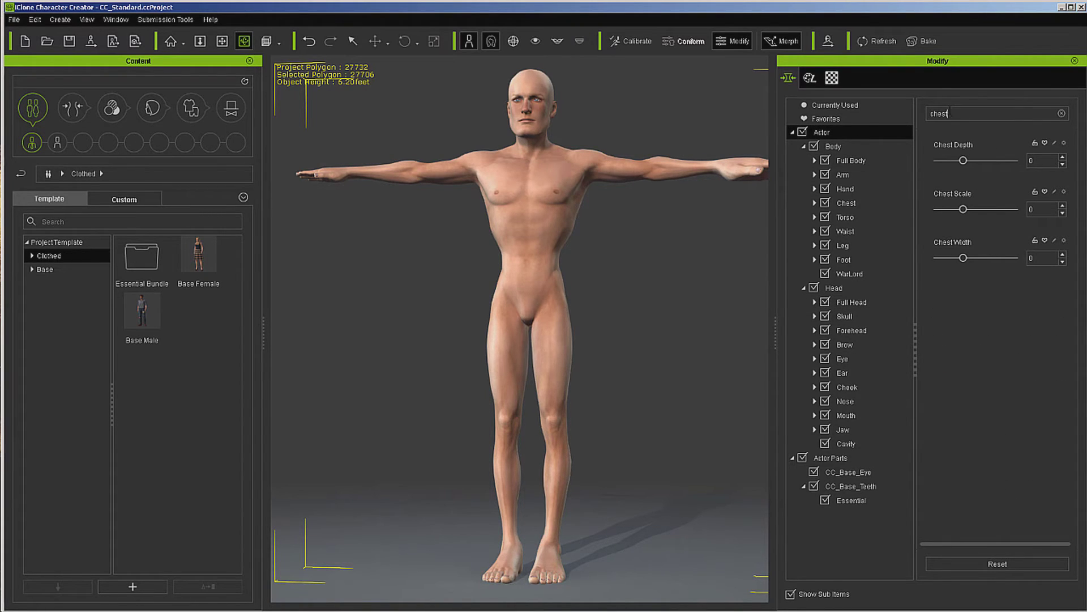
drag(958, 260, 1014, 258)
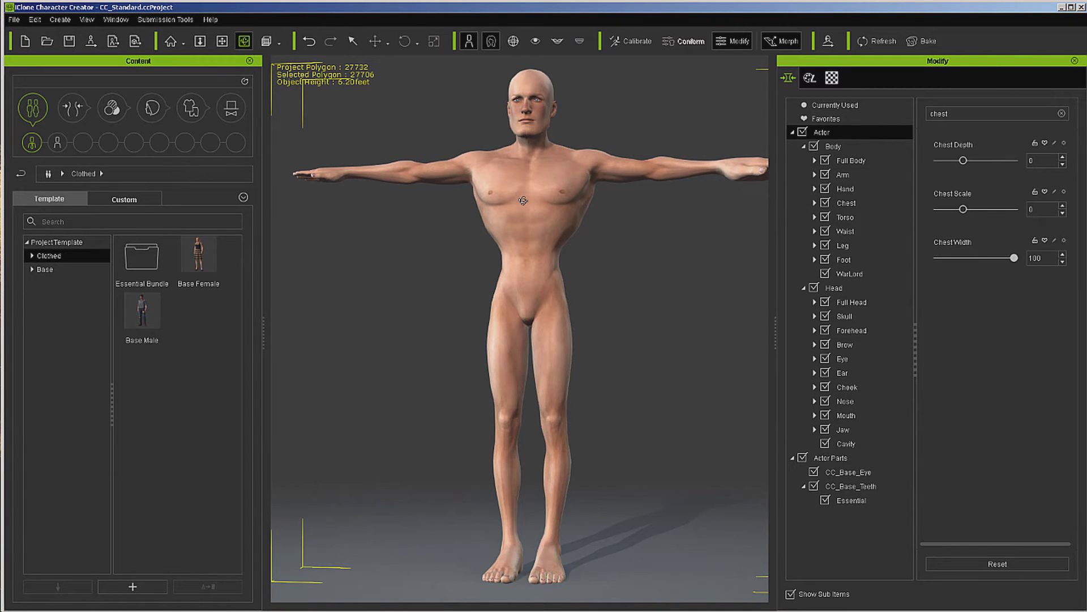
drag(601, 239, 578, 234)
scroll(639, 286, up, 3)
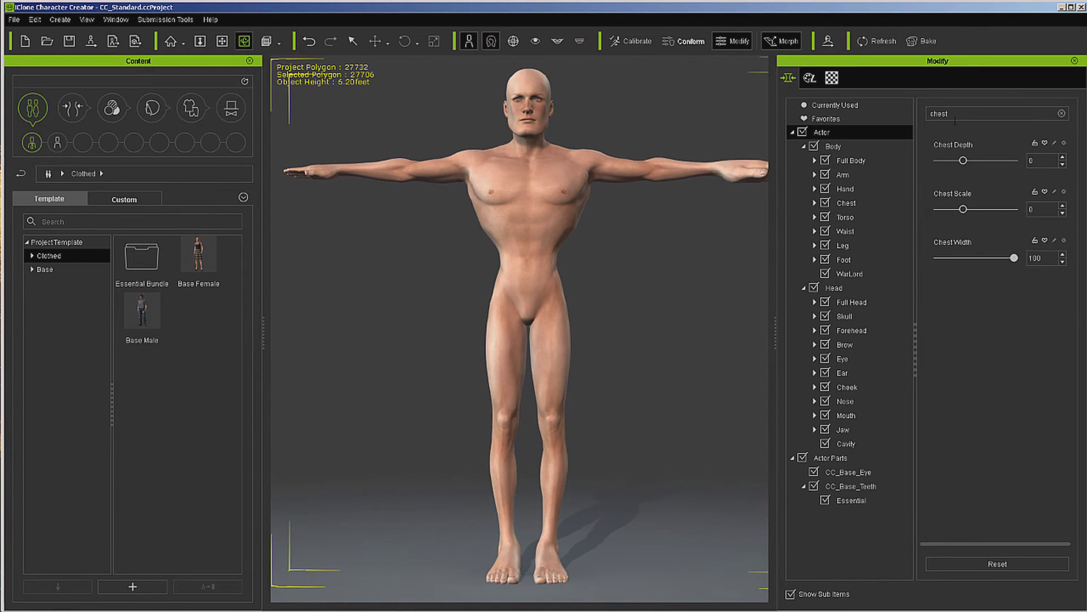
Search 'musc' and raise the Muscular morph to 59, then frame and orbit the character.
key(BackSpace)
key(BackSpace)
key(BackSpace)
key(BackSpace)
key(BackSpace)
text(muscle)
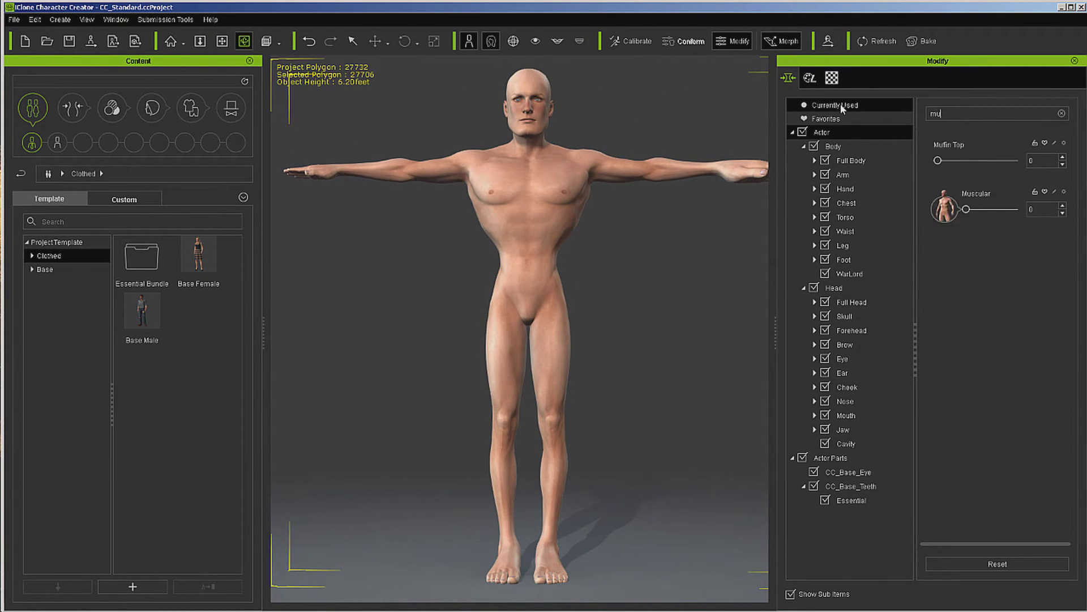
key(BackSpace)
key(BackSpace)
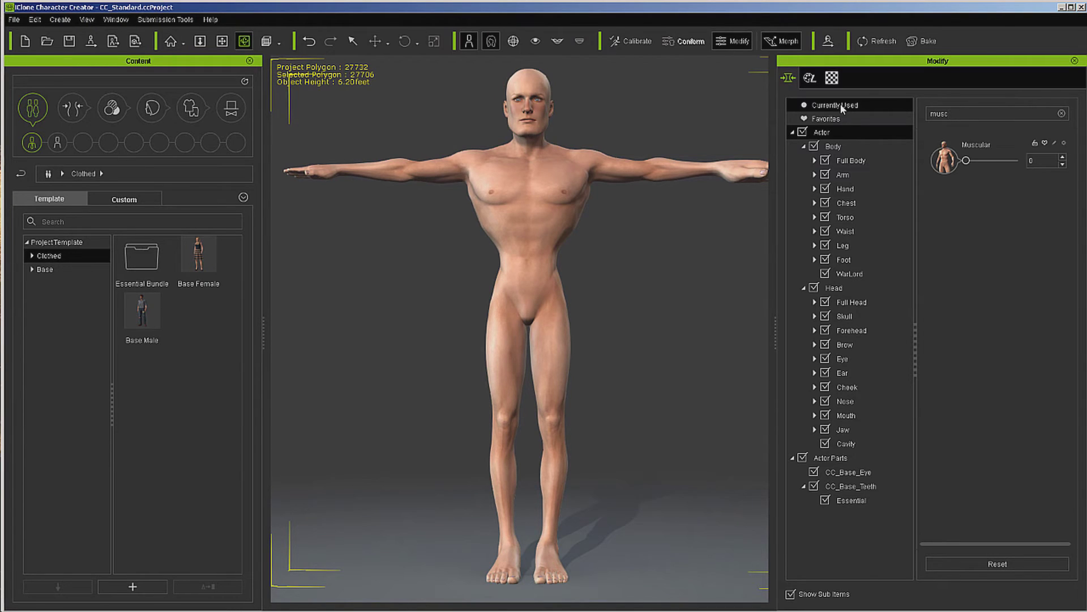
drag(968, 161, 996, 164)
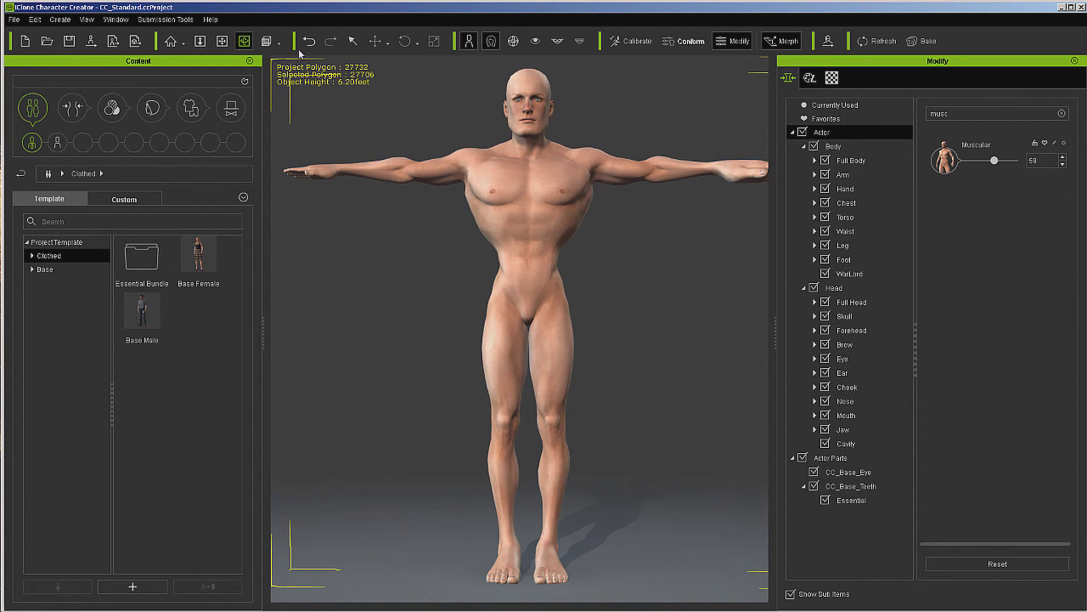
click(266, 41)
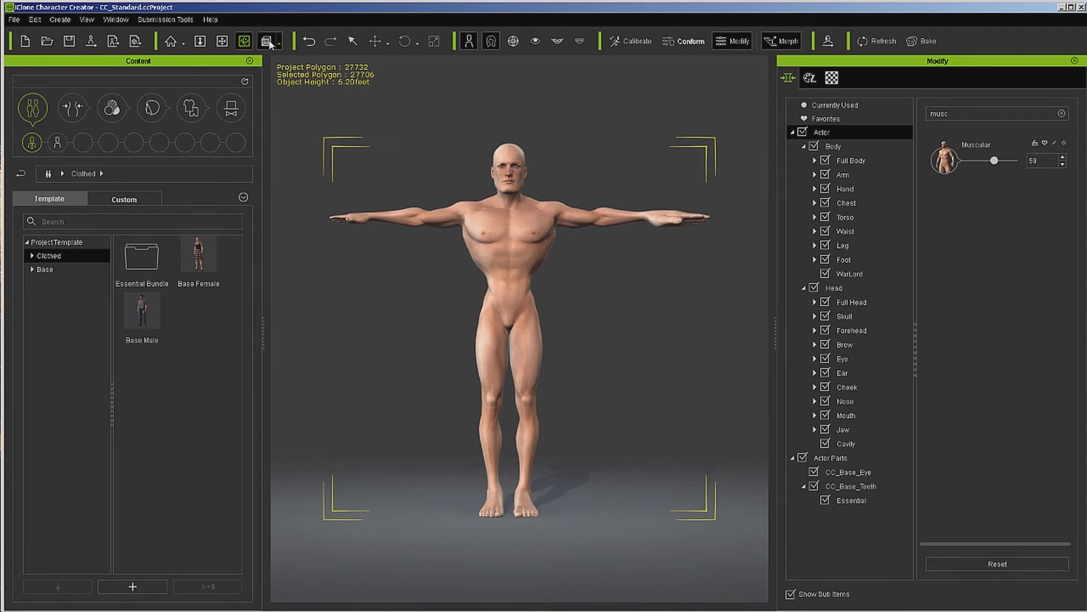
right_drag(592, 153, 741, 174)
In the Leg morphs, set Calves Size to -100 and Shin Size to -94.
click(843, 359)
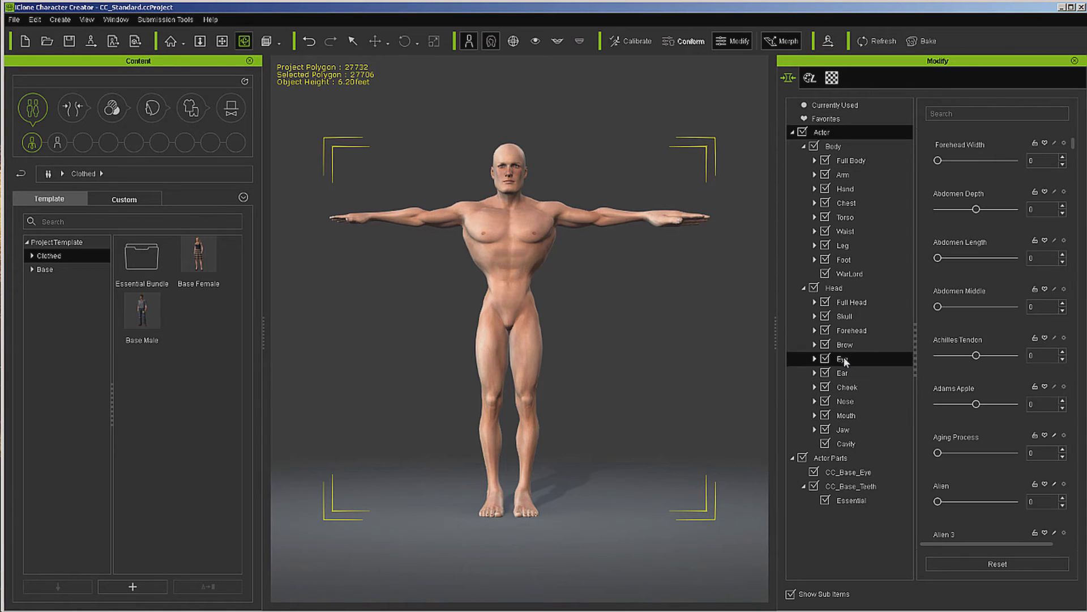
click(844, 247)
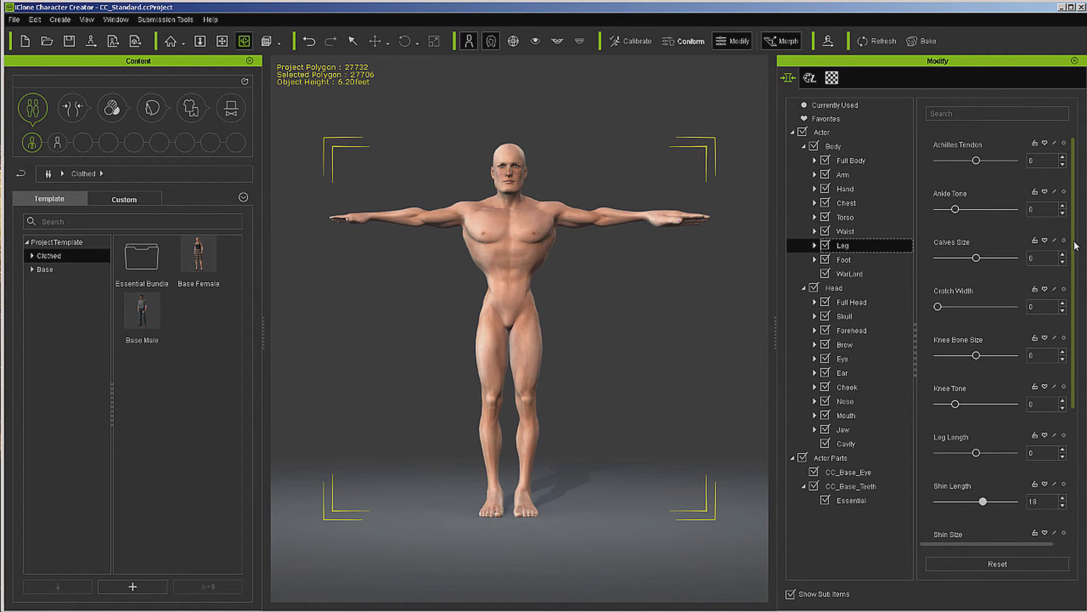
mouse_move(1075, 245)
mouse_down()
mouse_move(1074, 374)
mouse_move(1084, 309)
mouse_move(1062, 261)
mouse_up()
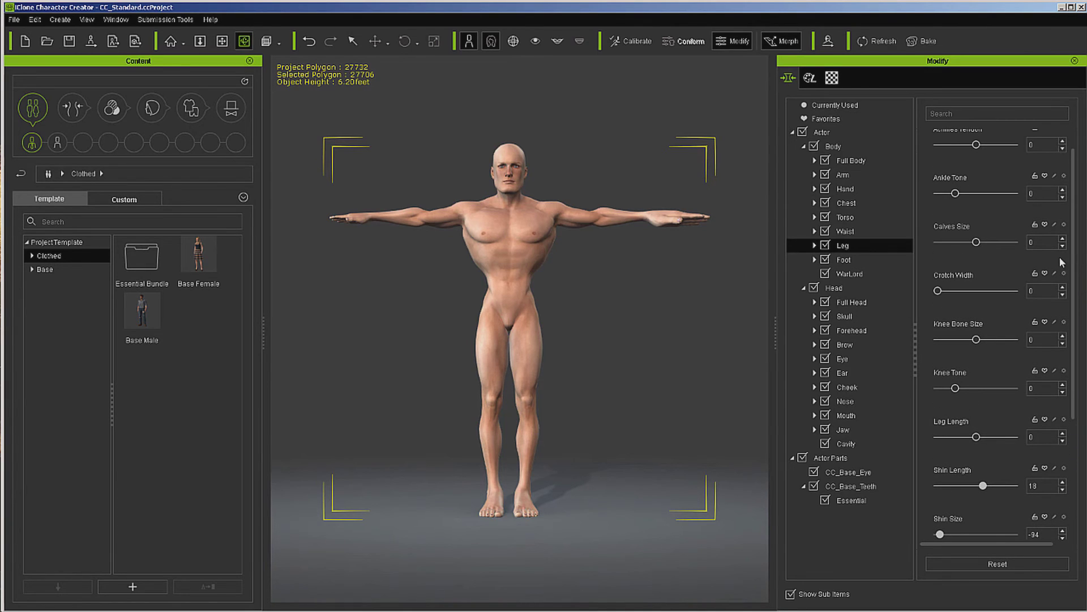
drag(976, 243, 945, 249)
right_drag(603, 342, 619, 378)
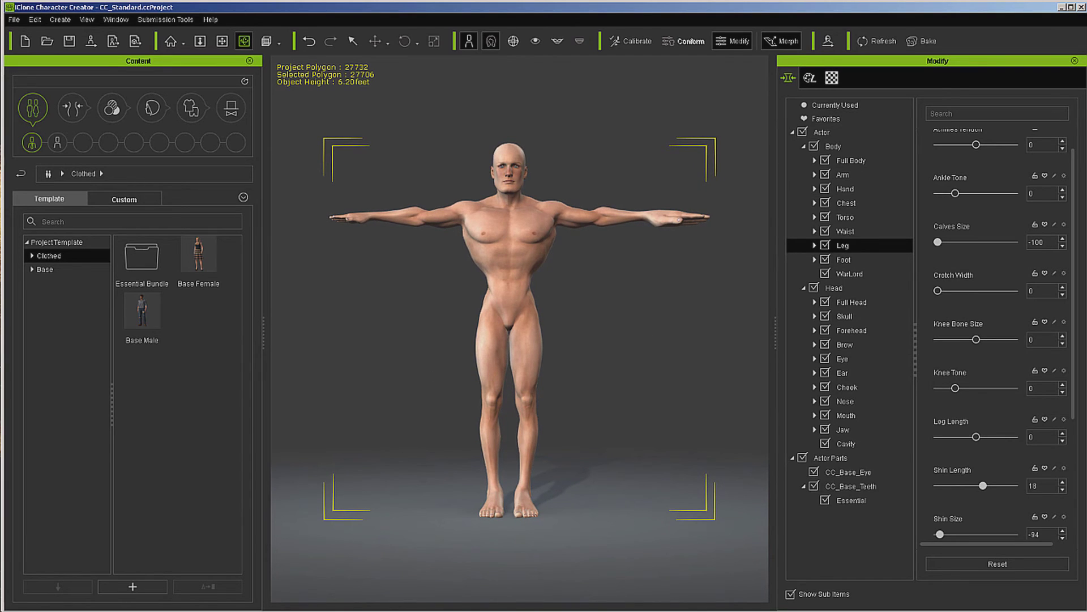
click(124, 198)
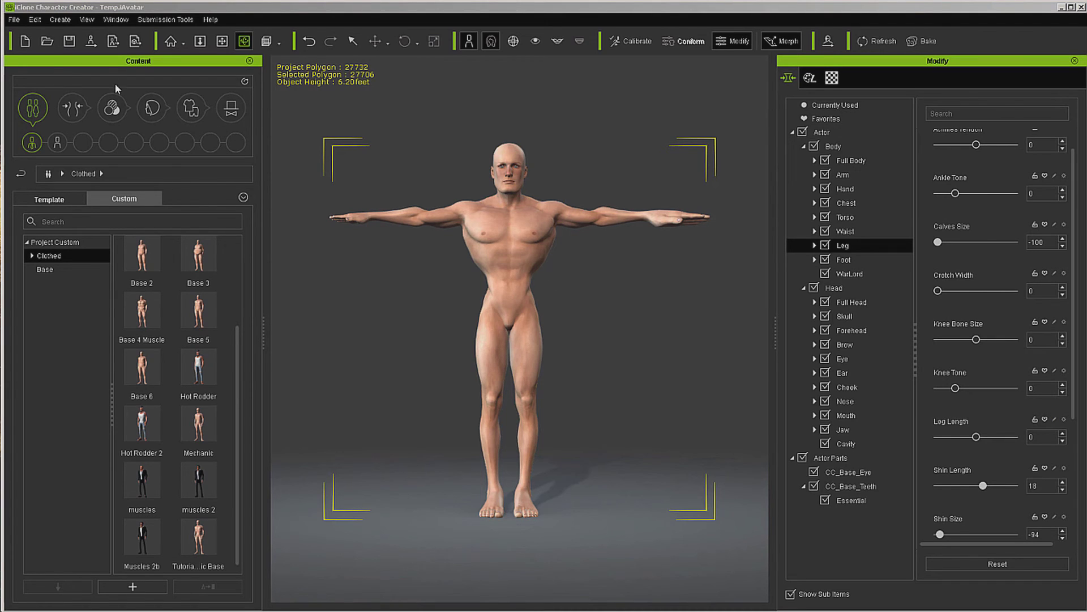
Send the reshaped character to iClone and switch to the iClone 6 Pro window.
click(90, 41)
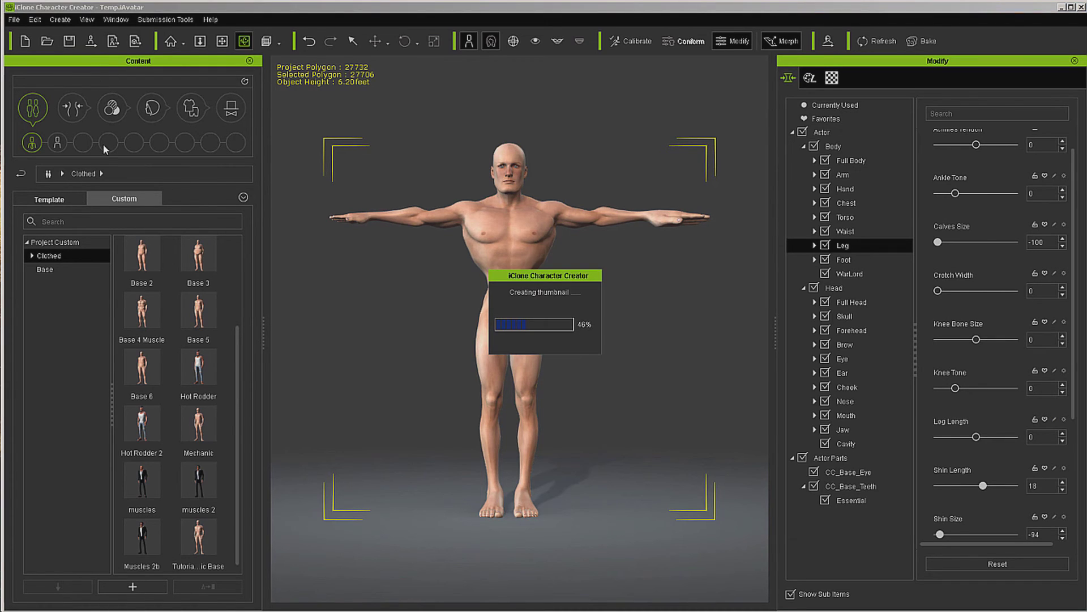
key(alt+Tab)
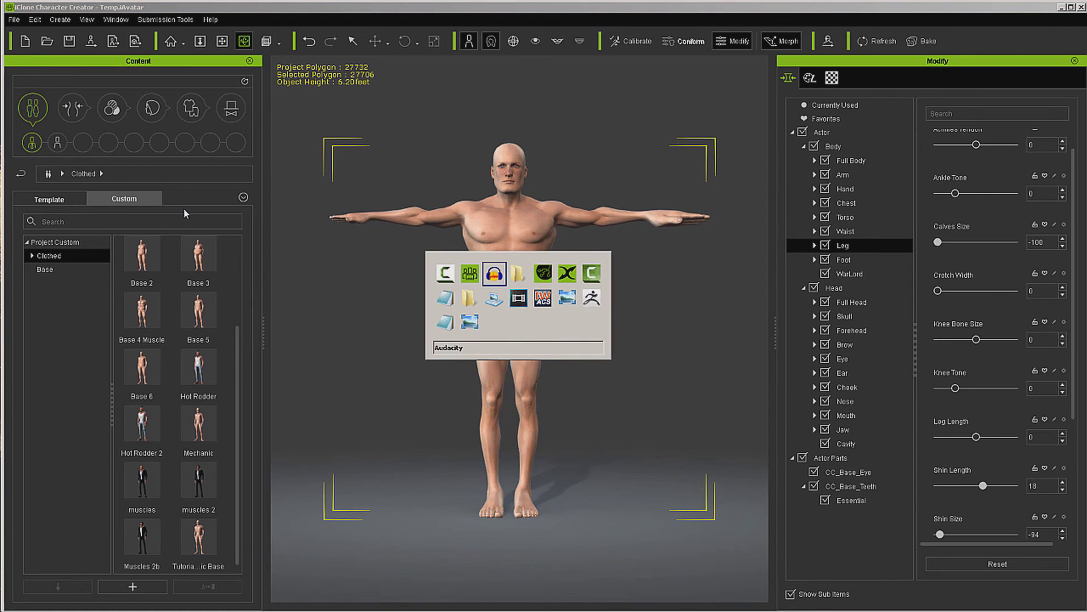
key(alt+Tab)
key(alt+Tab)
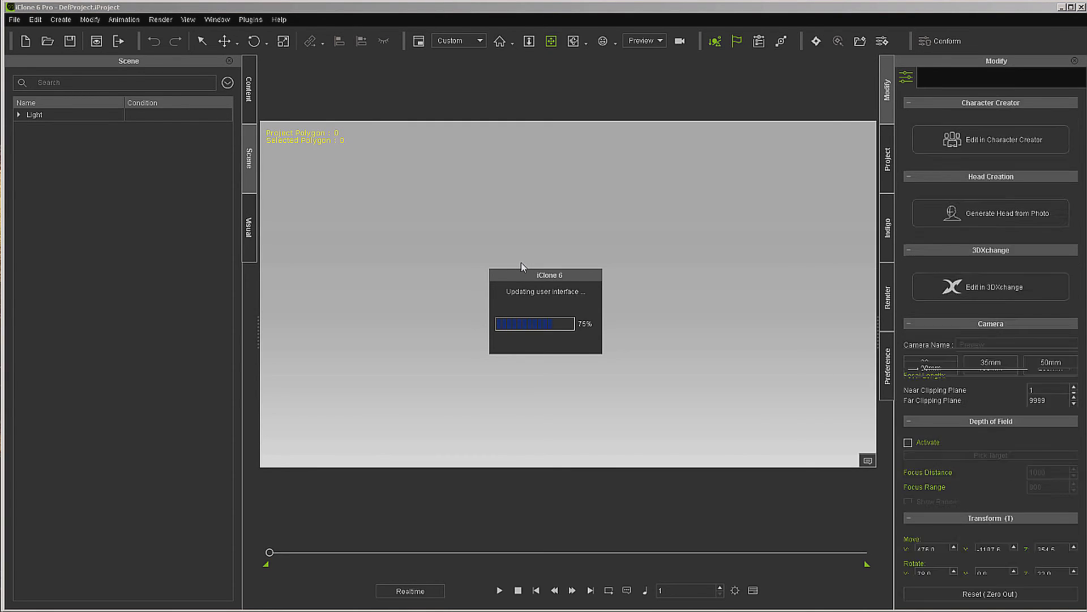
Frame the CC_Standard avatar, send it to 3DXchange 6, and switch to that window.
click(501, 43)
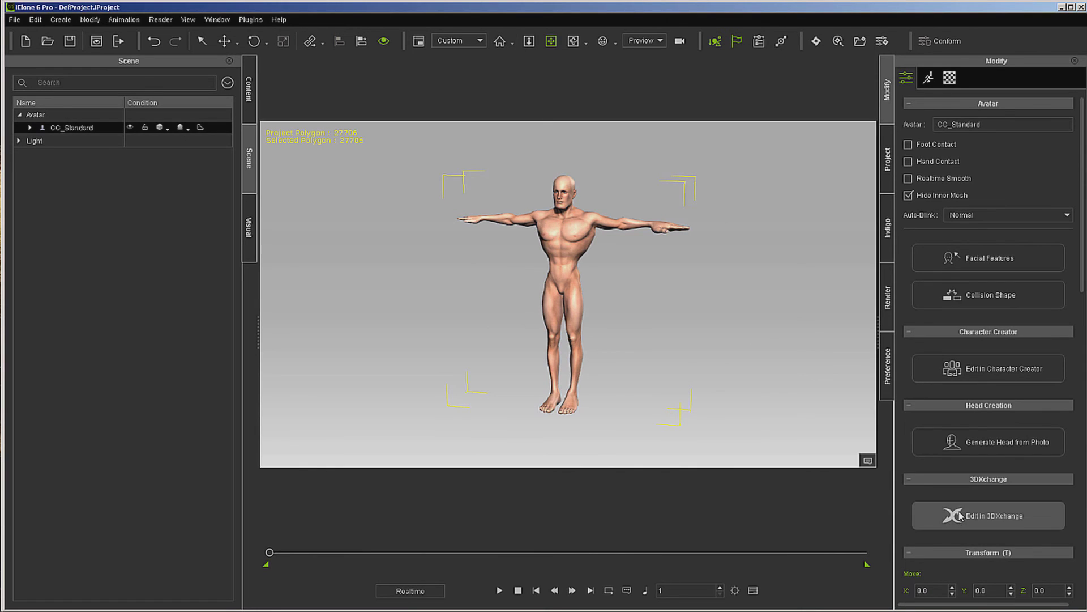
click(961, 516)
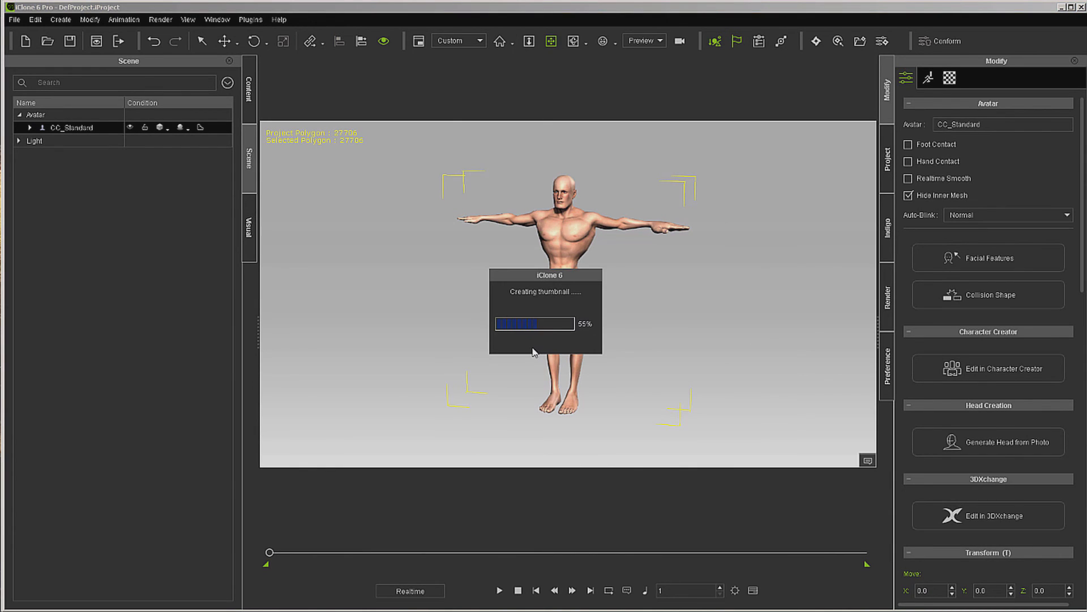
key(alt+Tab)
key(Tab)
key(Tab)
key(Tab)
key(Tab)
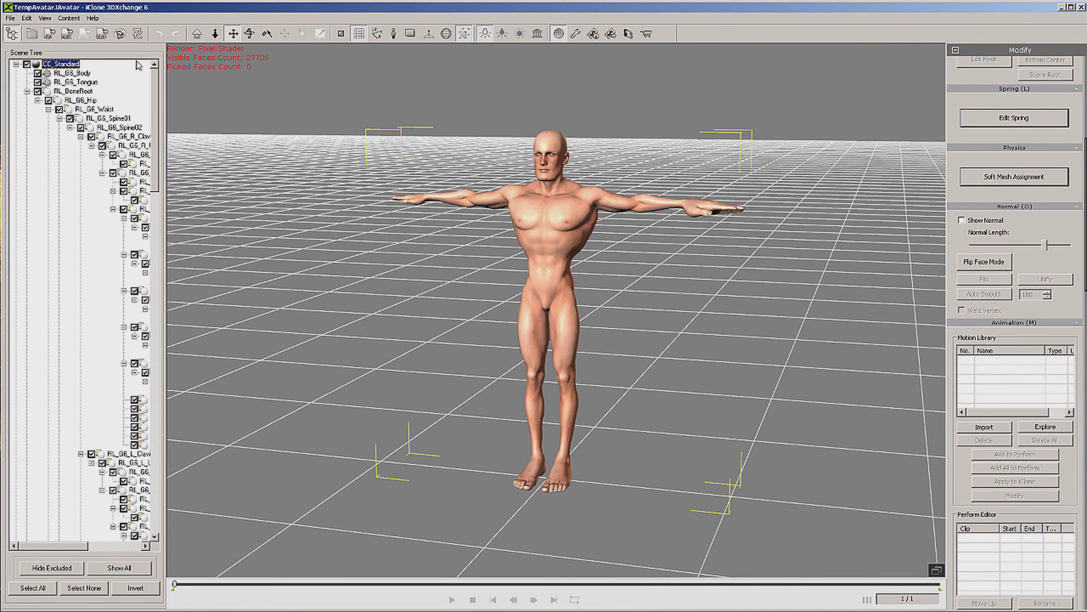
Export the reshaped male as OBJ file 'Character1' with Y-Up axis.
click(102, 34)
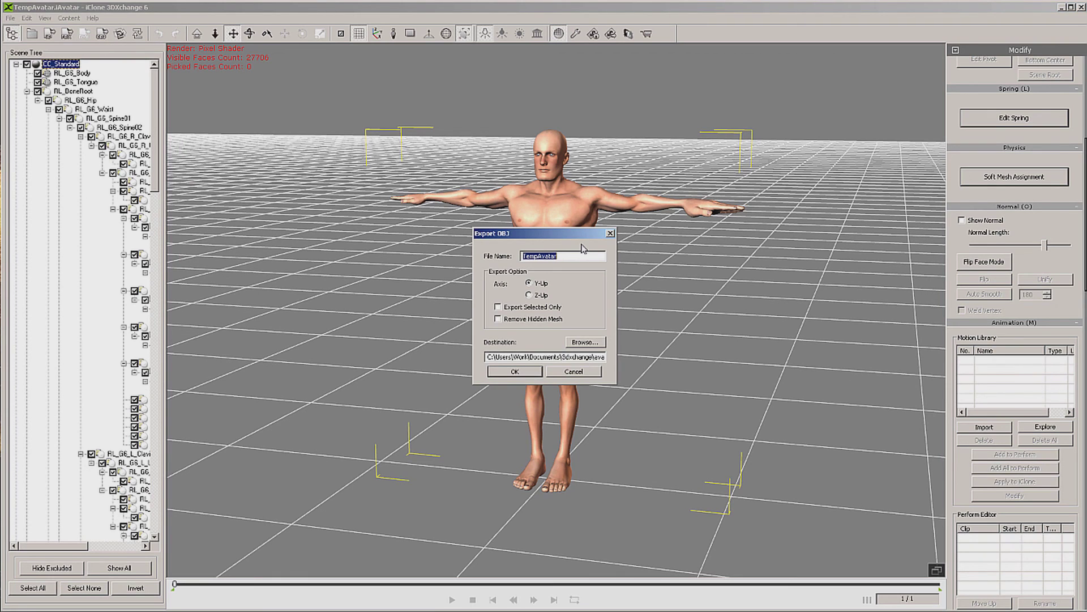
text(Character1)
click(526, 372)
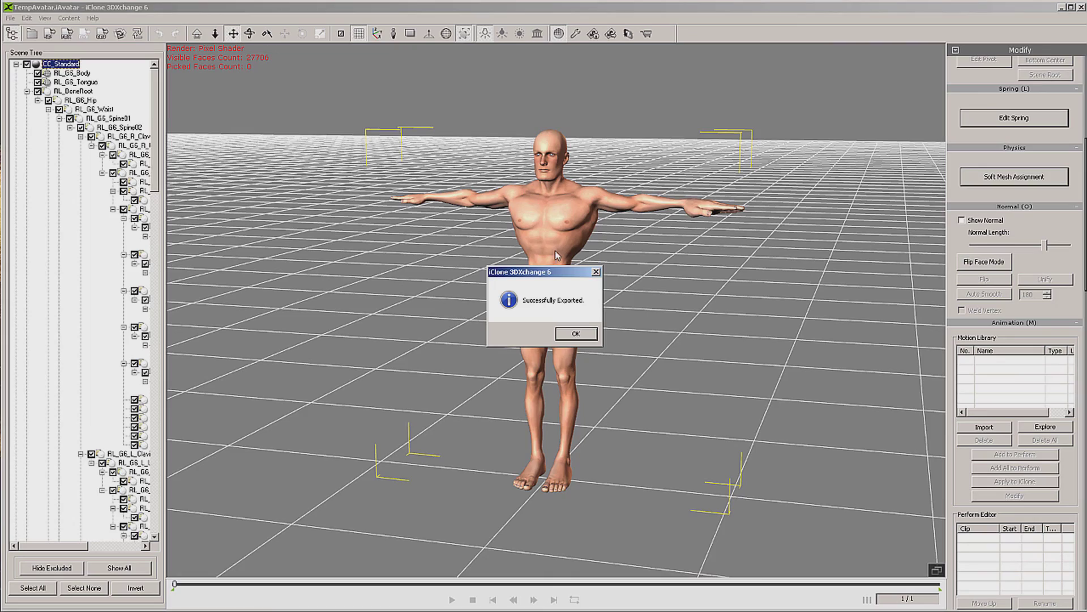
click(576, 334)
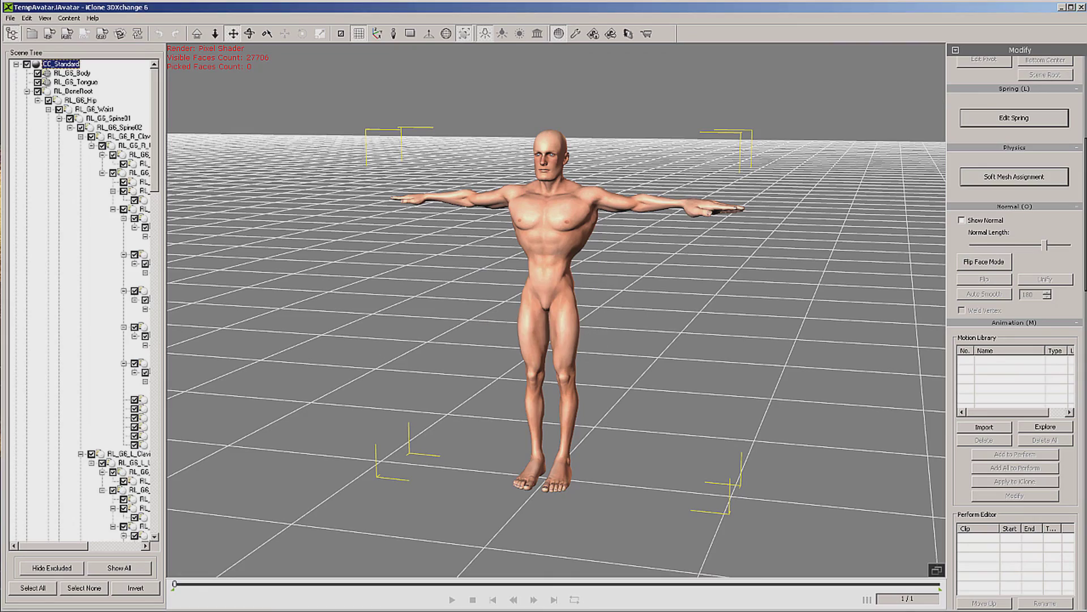